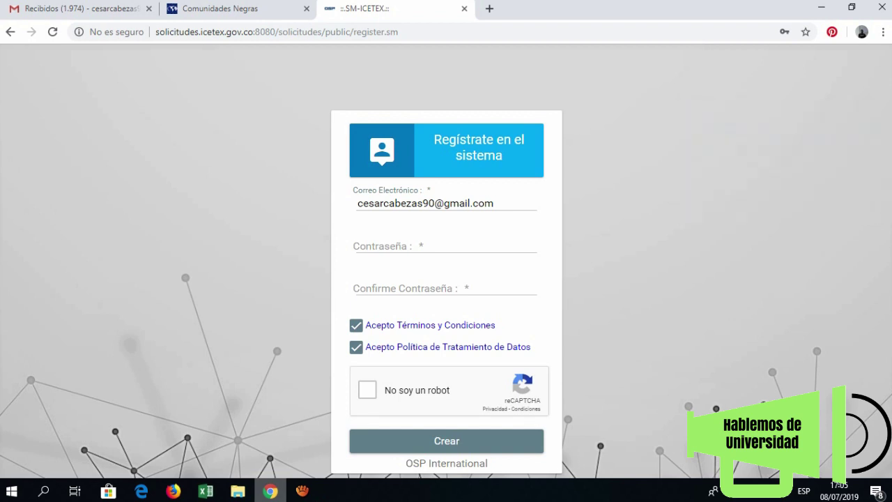
- Switch to the Gmail inbox to look for the ICETEX activation e-mail
key("ctrl+1")
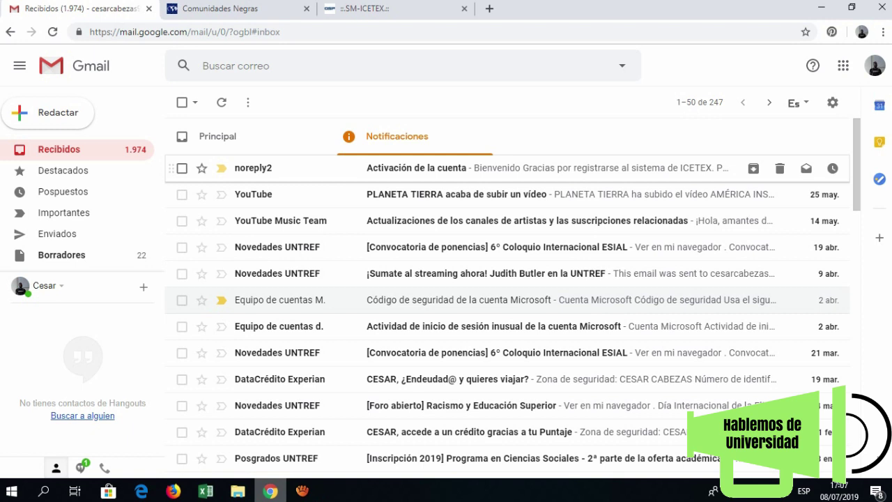
- Open the 'Activación de la cuenta' e-mail and follow its 'Clic aquí para terminar su registro' link
left_click(416, 168)
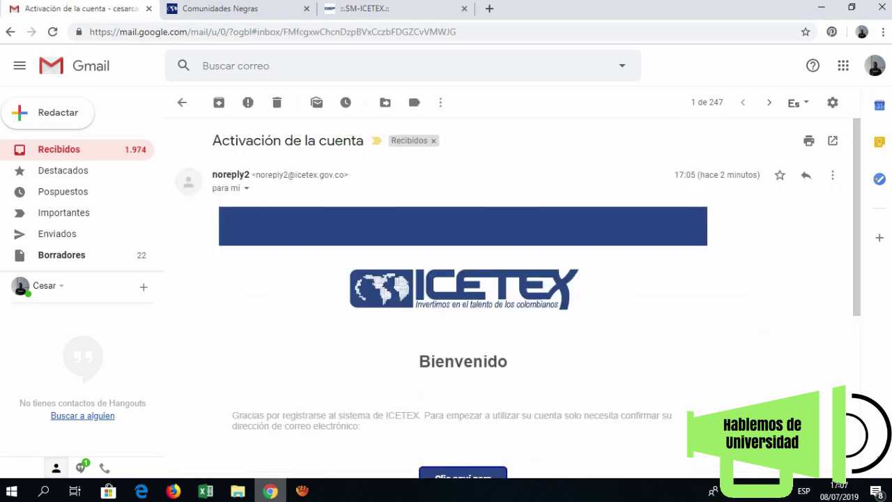
scroll(463, 216, "down", 4)
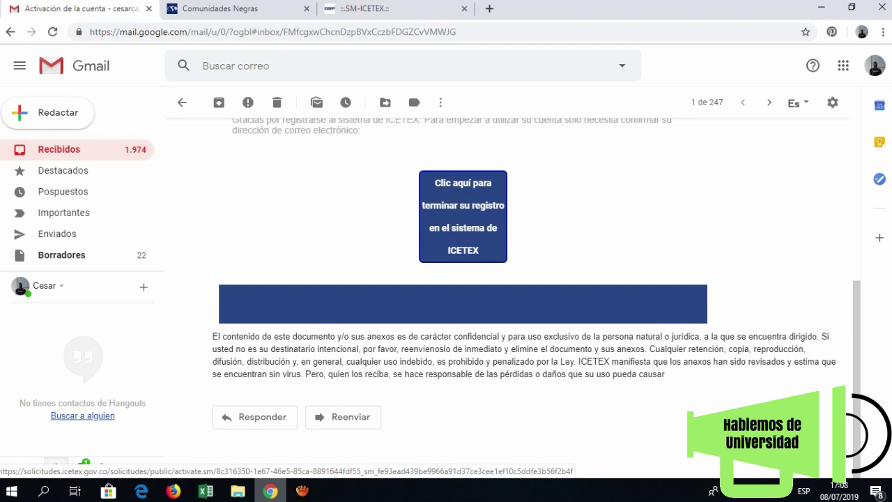
left_click(463, 216)
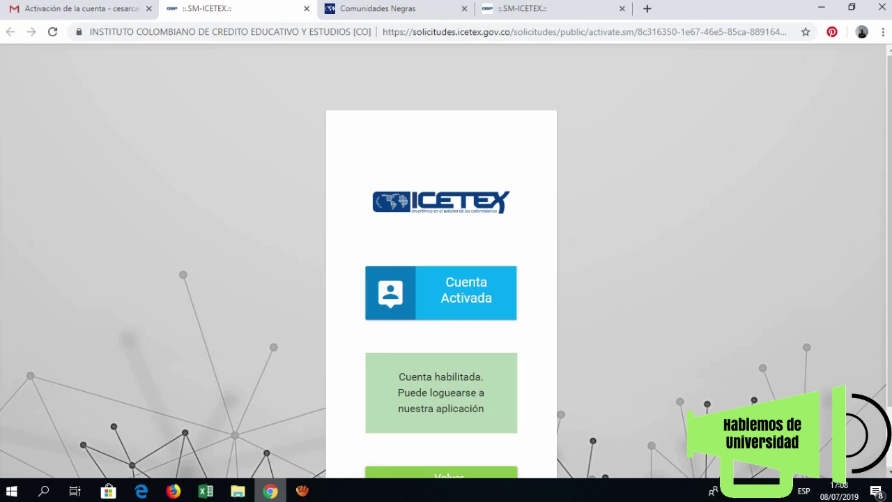
- Go back to the login page and sign in with the new account's e-mail and password
scroll(446, 265, "down", 1)
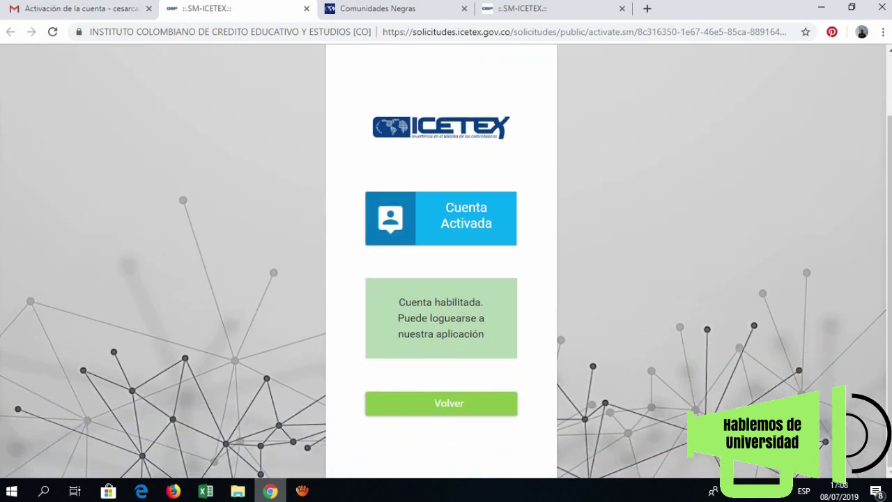
left_click(441, 403)
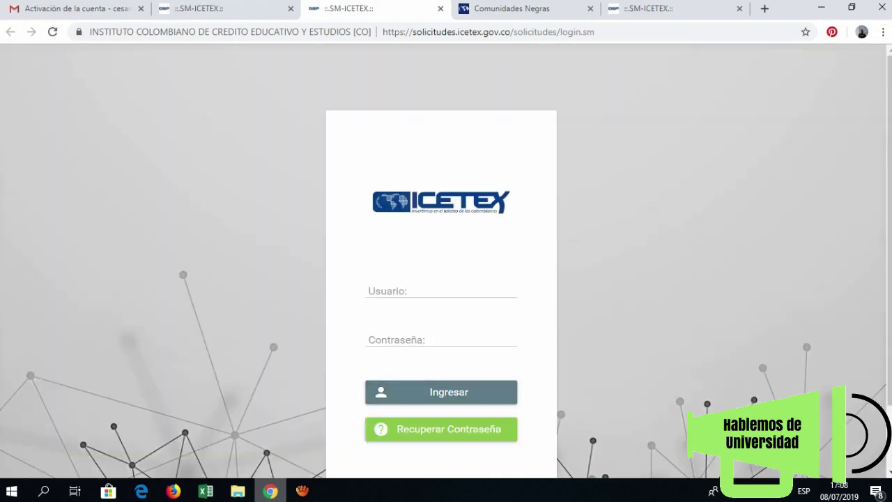
left_click(441, 291)
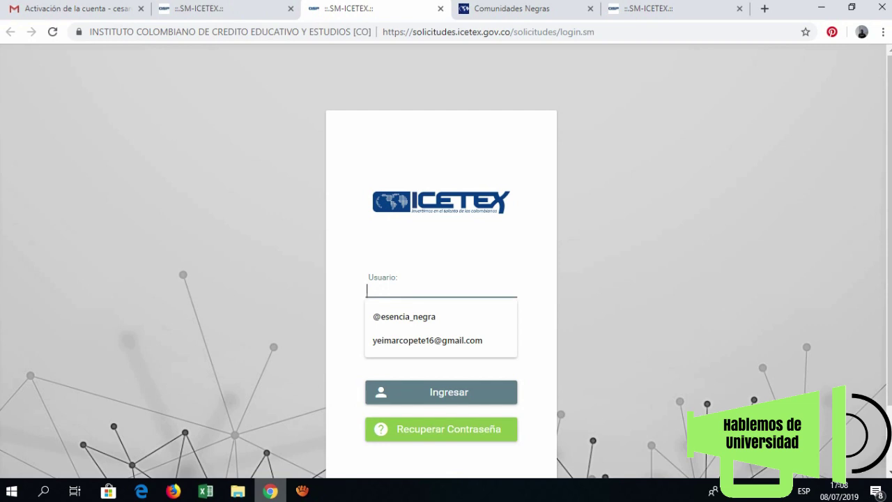
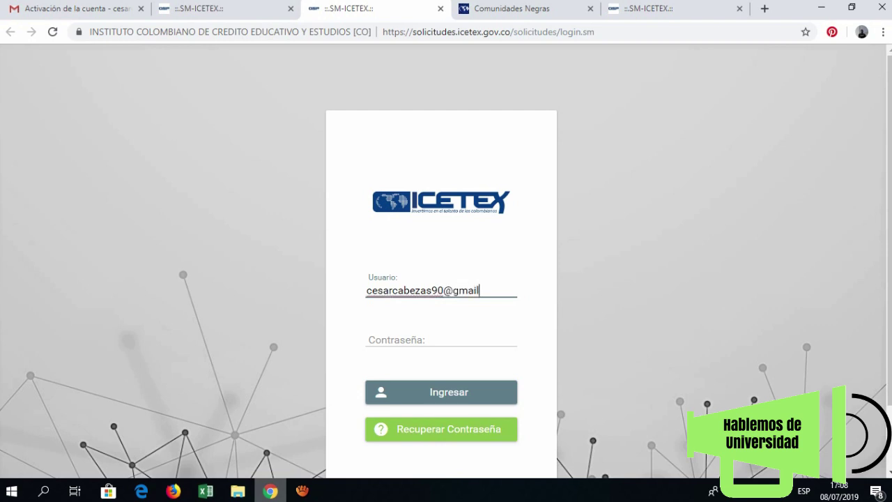
left_click(440, 339)
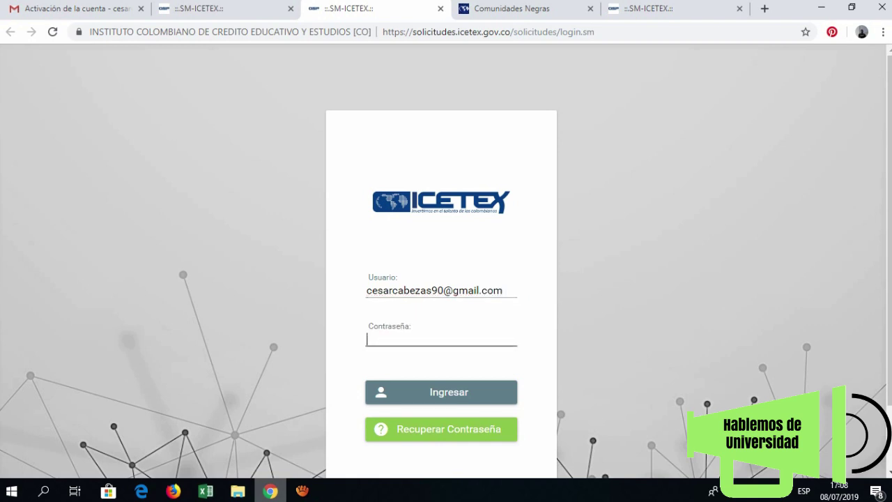
type("•••••••")
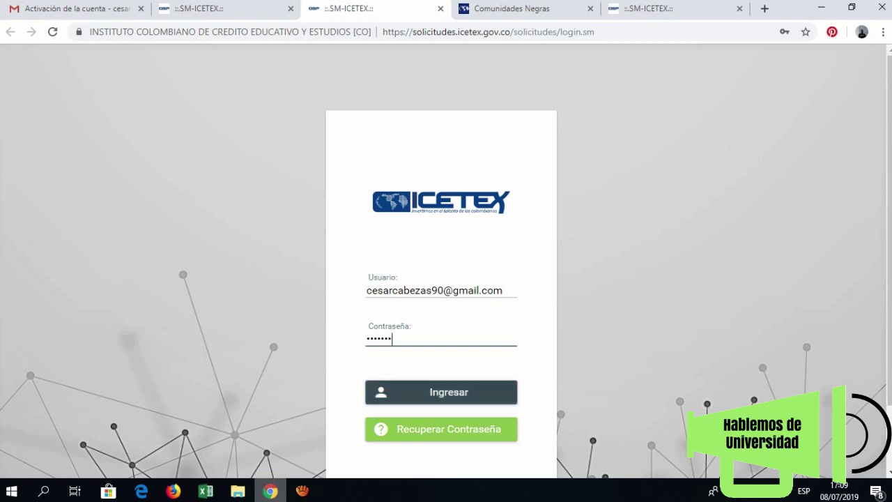
key("Return")
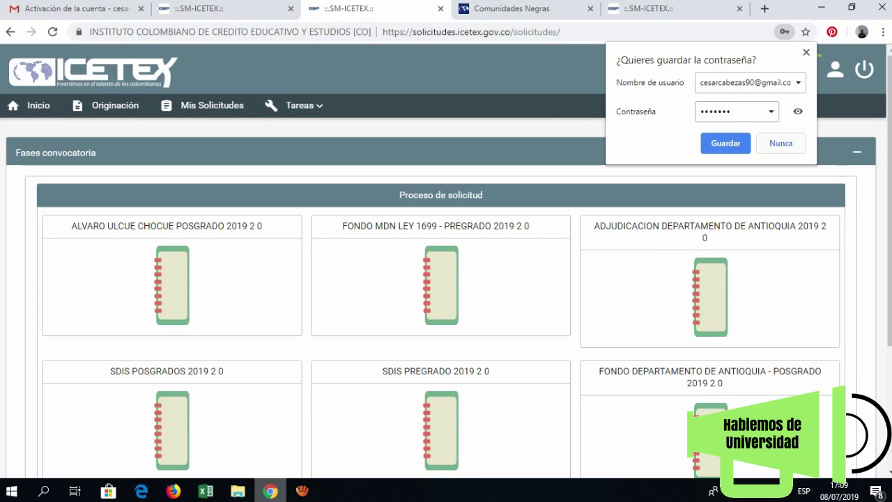
- Save the login password, then open the Comunidades Negras 2019 2 0 call from page 2
key("Return")
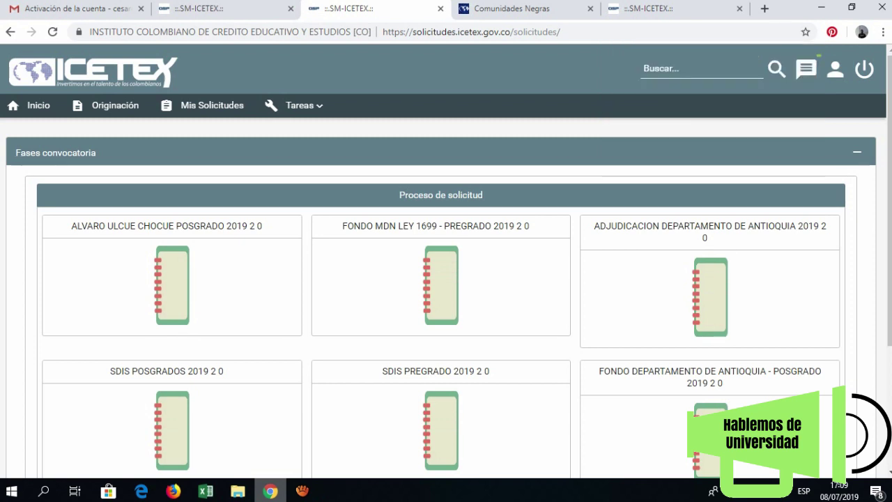
scroll(446, 279, "down", 2)
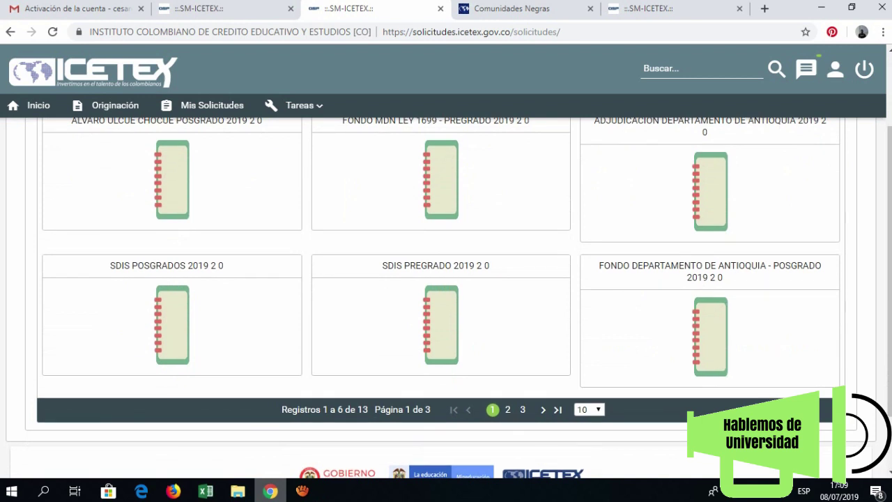
left_click(507, 409)
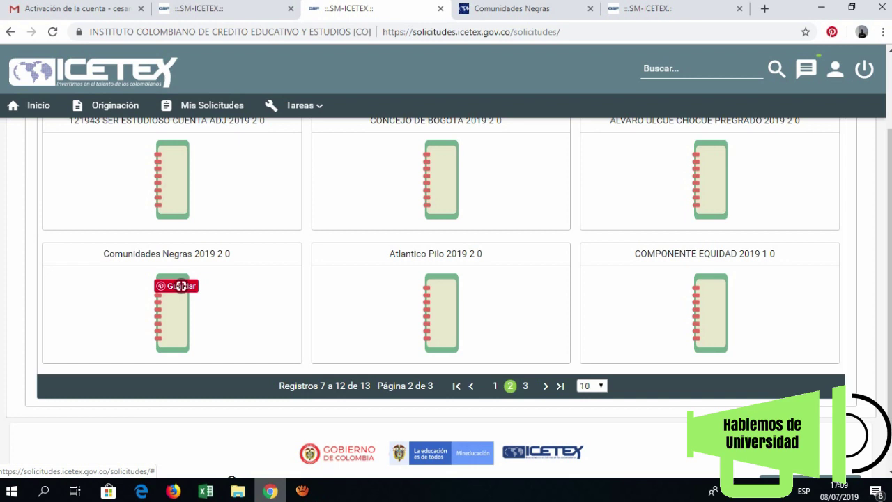
left_click(181, 286)
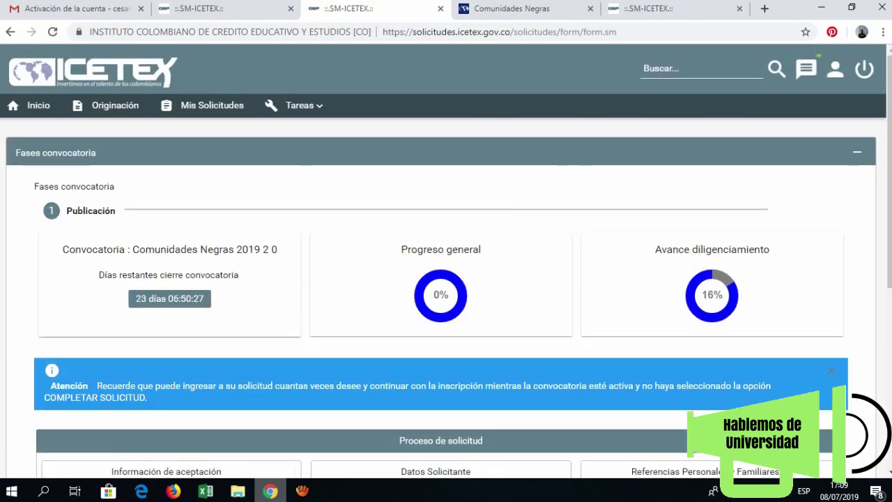
- Answer SI to the data-processing authorisation and finalise the acceptance section
scroll(446, 267, "down", 1)
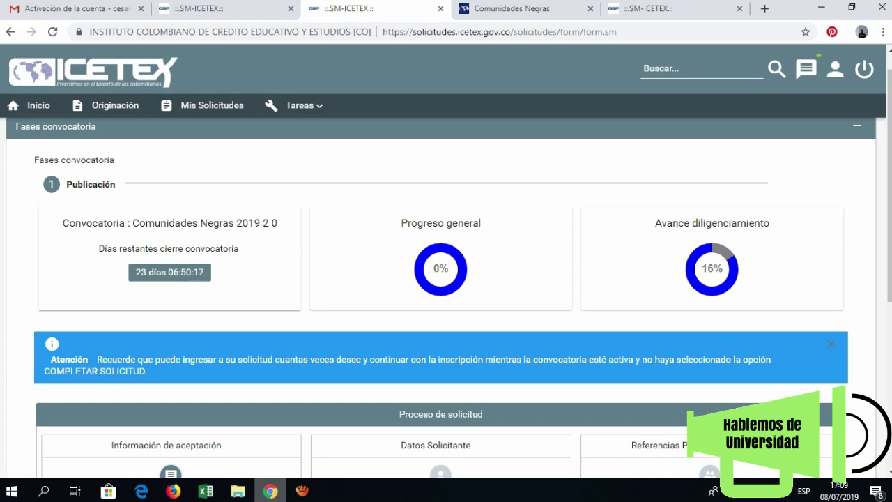
scroll(446, 293, "down", 1)
scroll(446, 292, "down", 3)
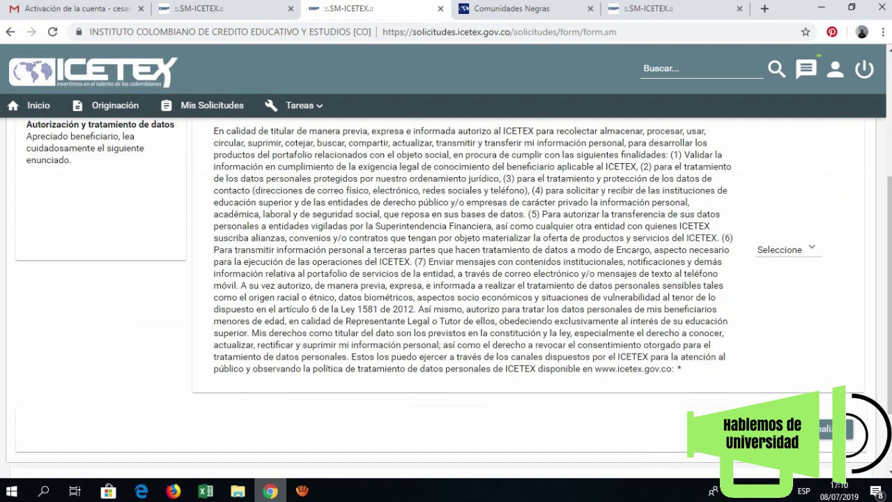
left_click(786, 248)
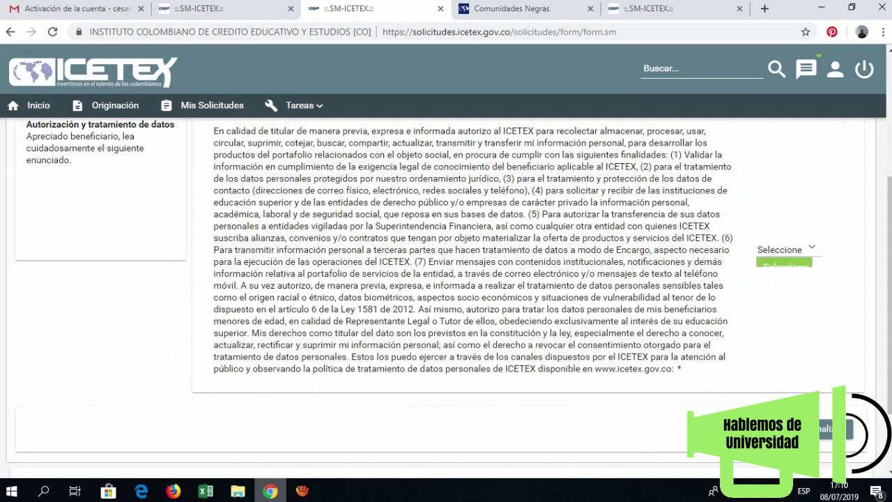
left_click(767, 286)
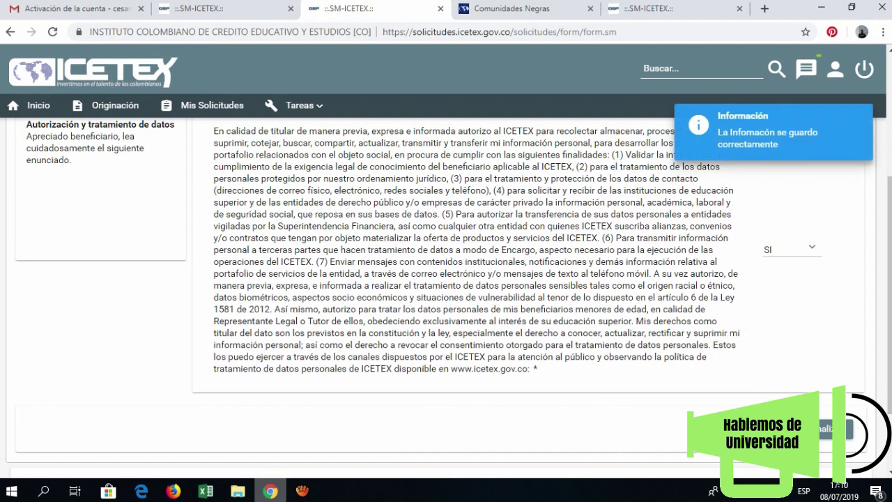
left_click(833, 429)
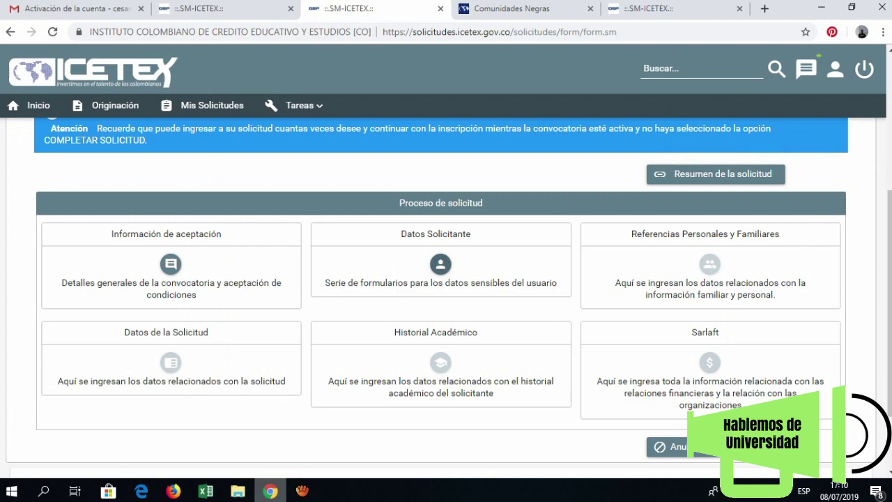
- Enter the applicant's basic data with Cédula as document type, then continue to Datos de Contacto
left_click(441, 269)
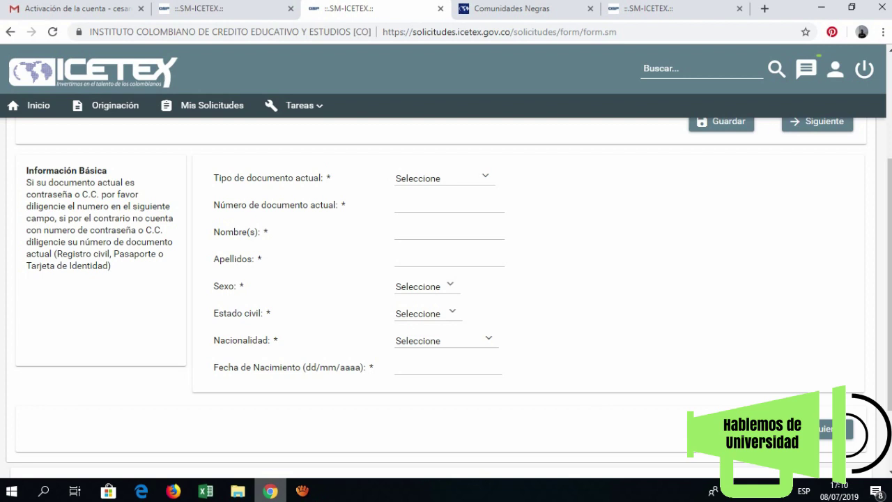
left_click(443, 178)
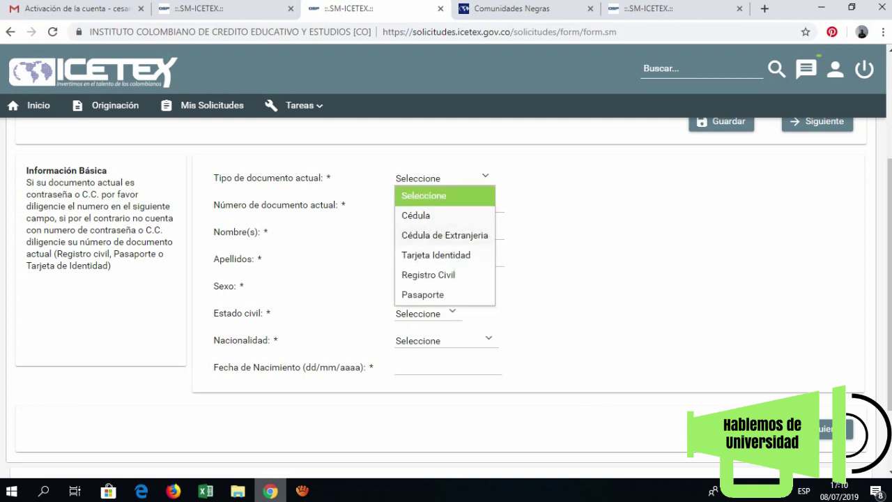
left_click(416, 215)
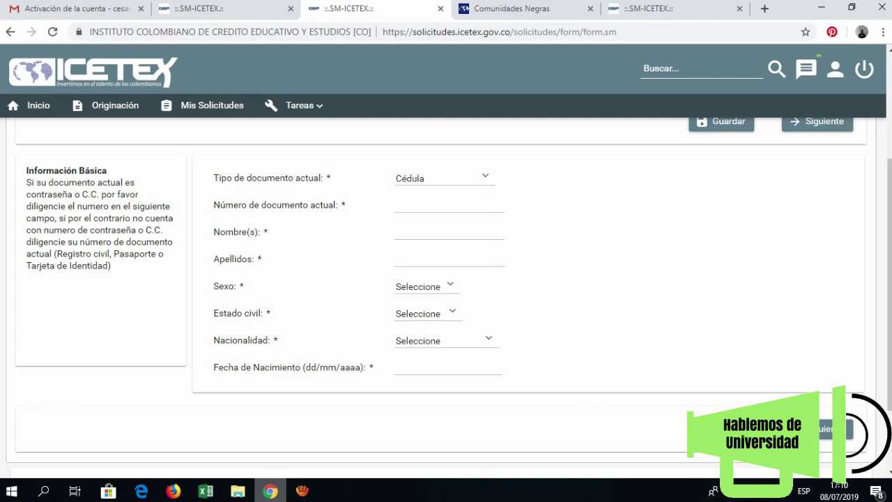
left_click(449, 205)
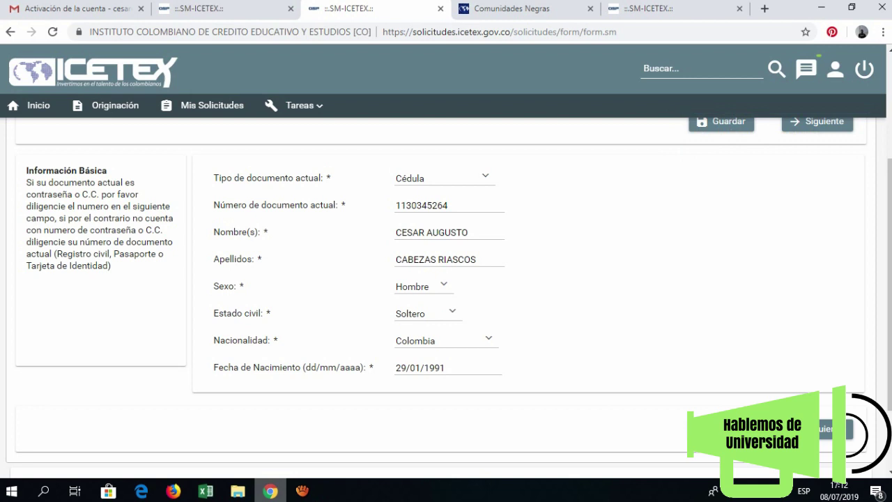
left_click(826, 429)
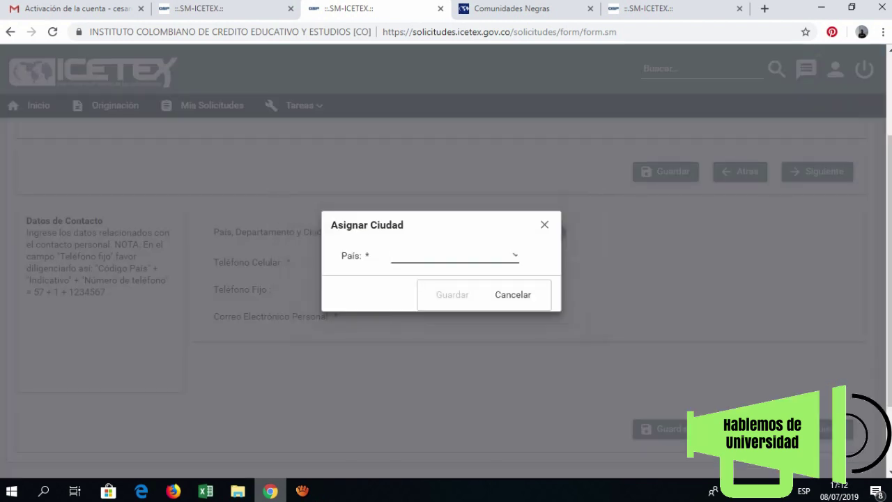
- Set birth country COLOMBIA with Buenaventura birthplace, enter the mobile number, and continue to Localización
type("COLO")
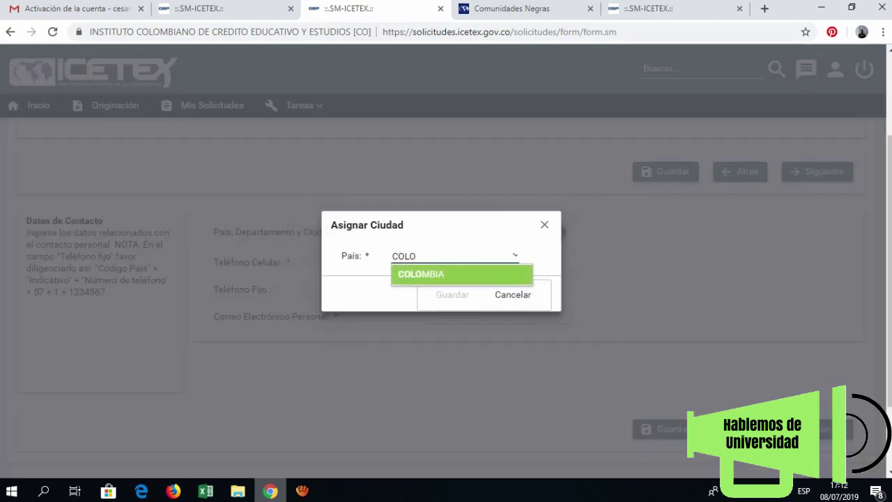
key("Return")
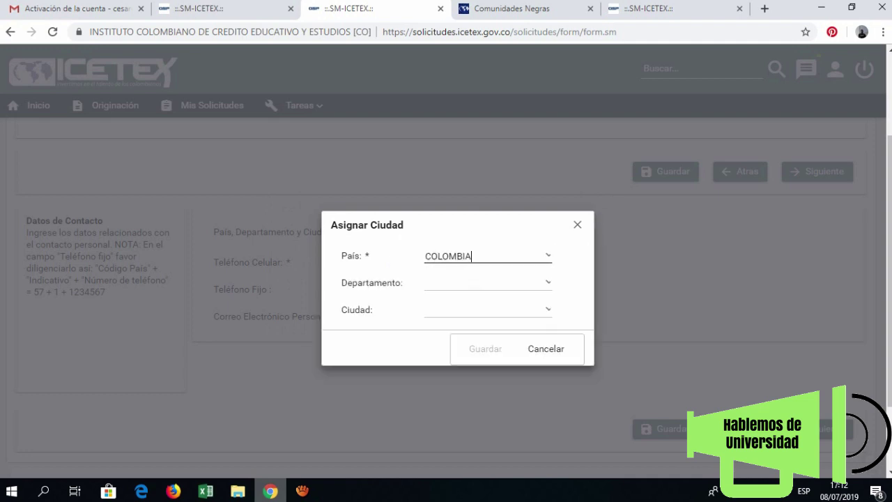
key("Escape")
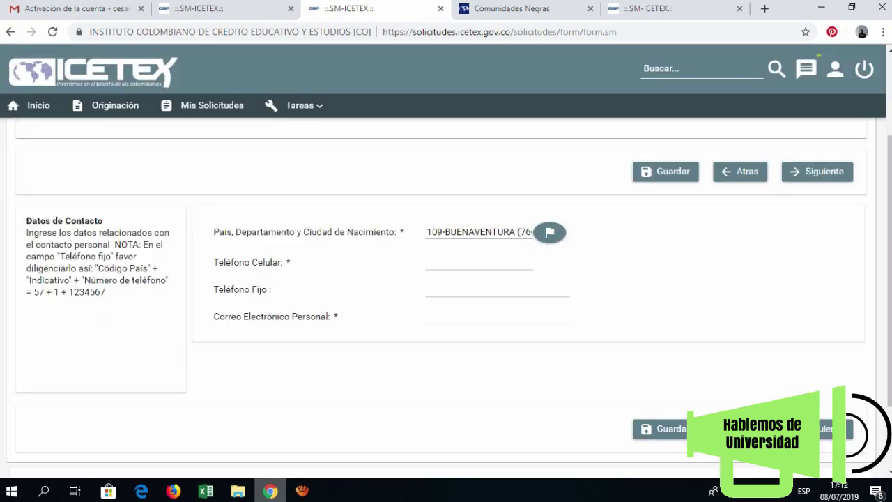
left_click(479, 263)
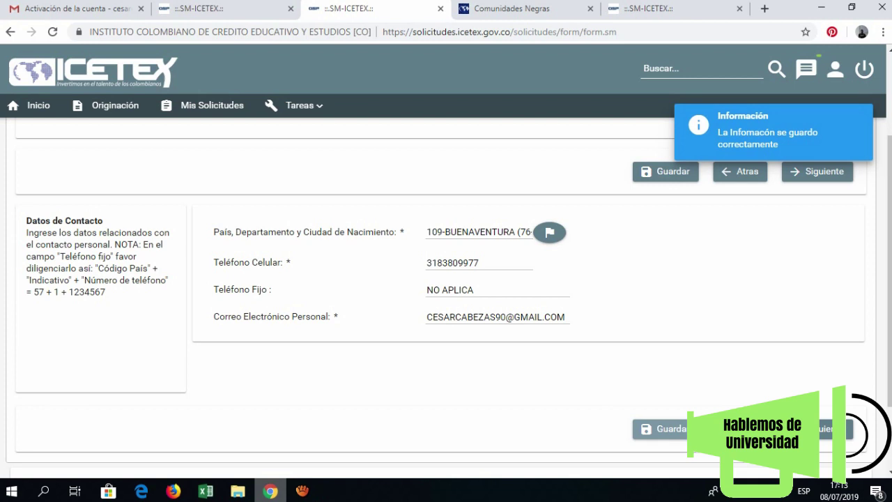
left_click(829, 429)
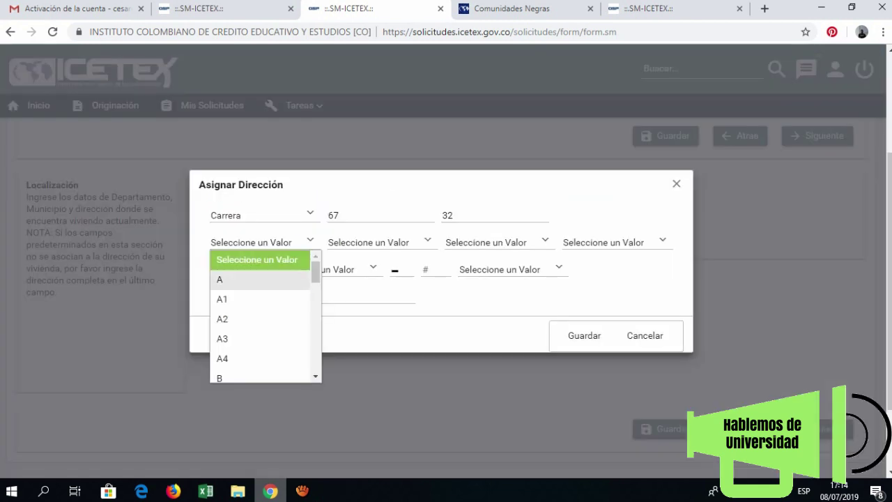
- Compose the residence address with Bis, letter A and Norte, add the complement, and save it
left_click(249, 278)
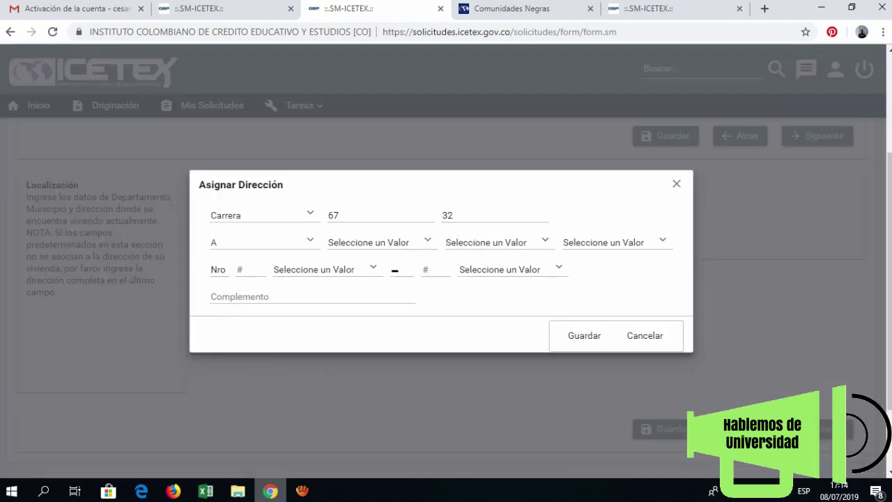
left_click(380, 242)
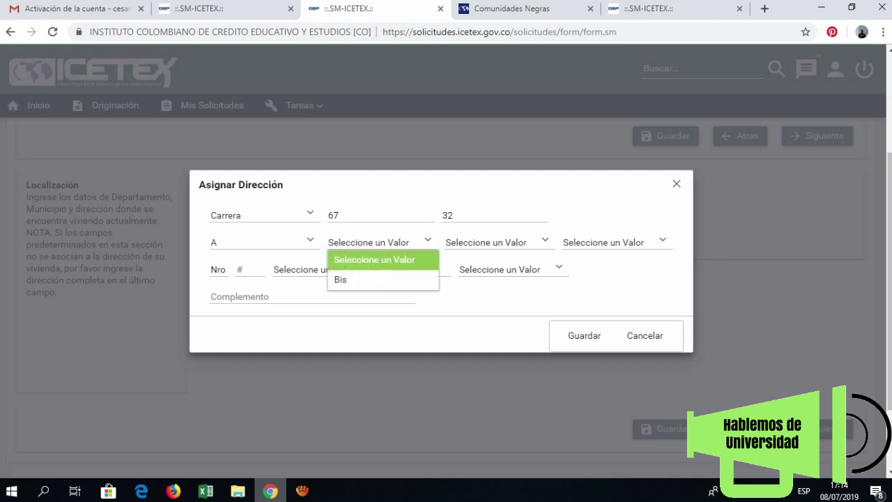
left_click(340, 279)
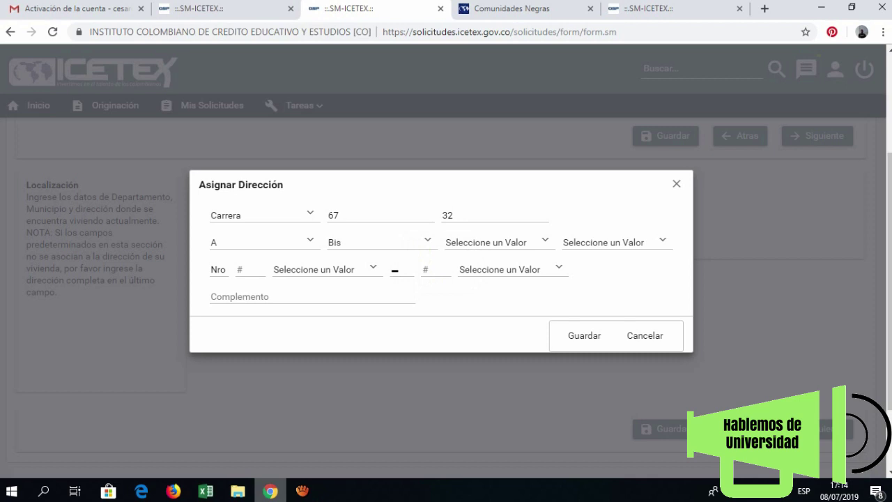
left_click(495, 242)
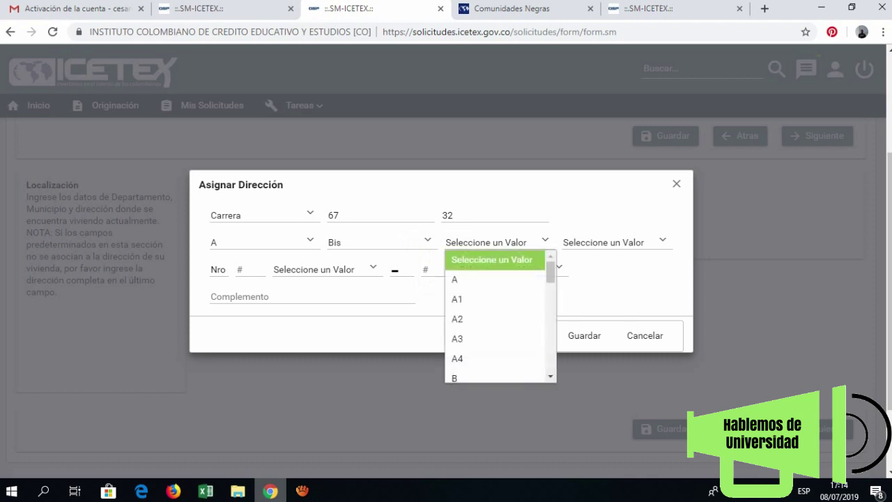
left_click(460, 279)
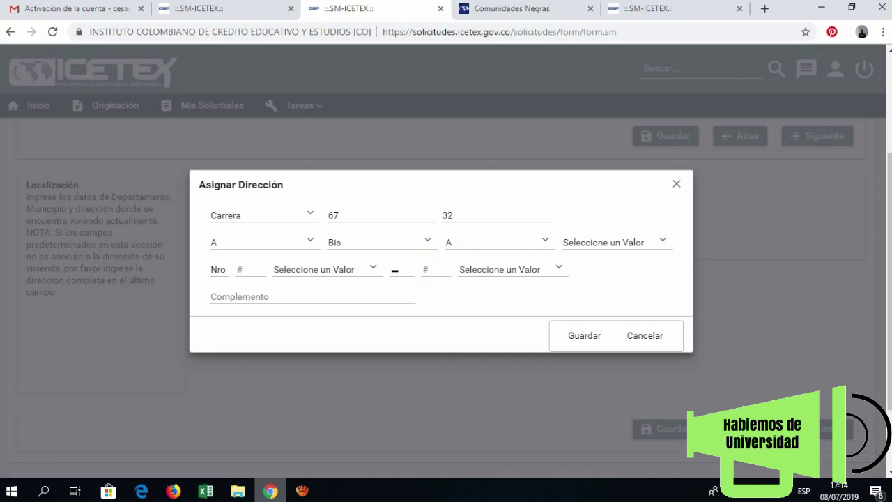
left_click(613, 242)
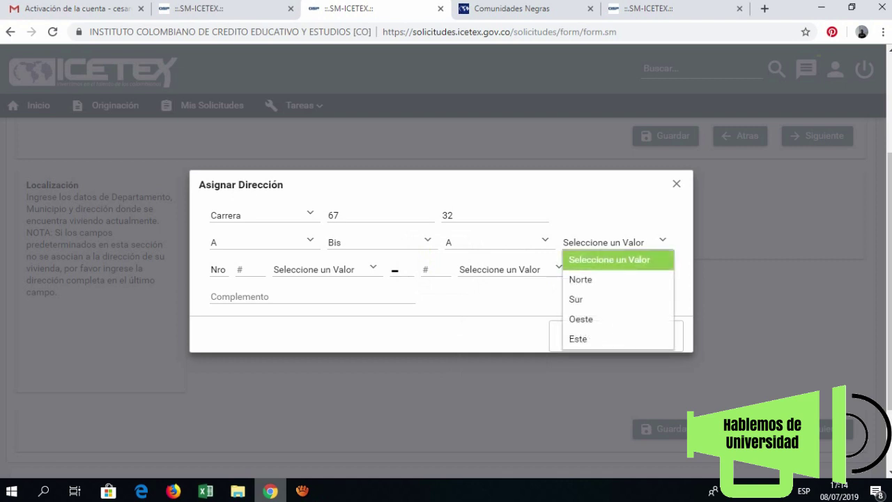
left_click(580, 279)
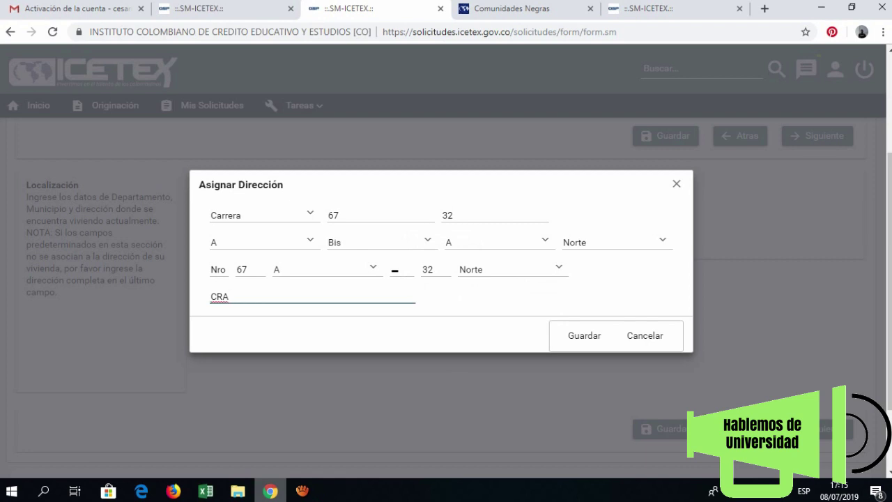
left_click(584, 335)
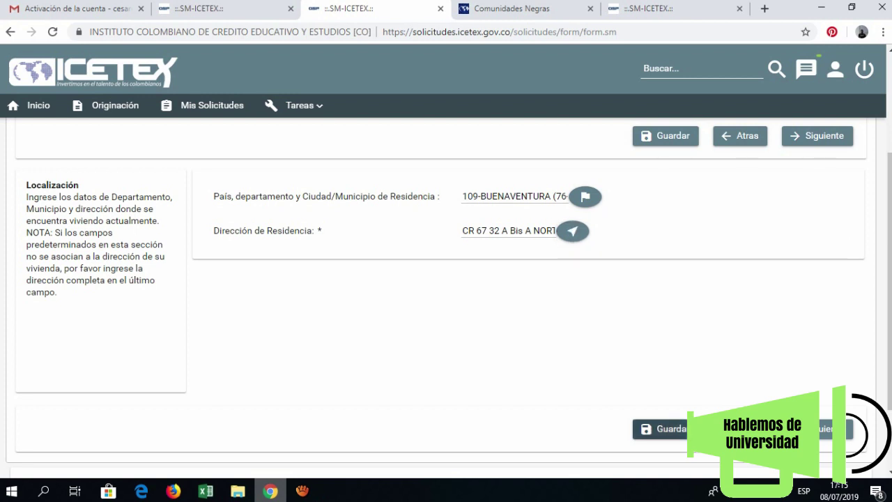
left_click(693, 429)
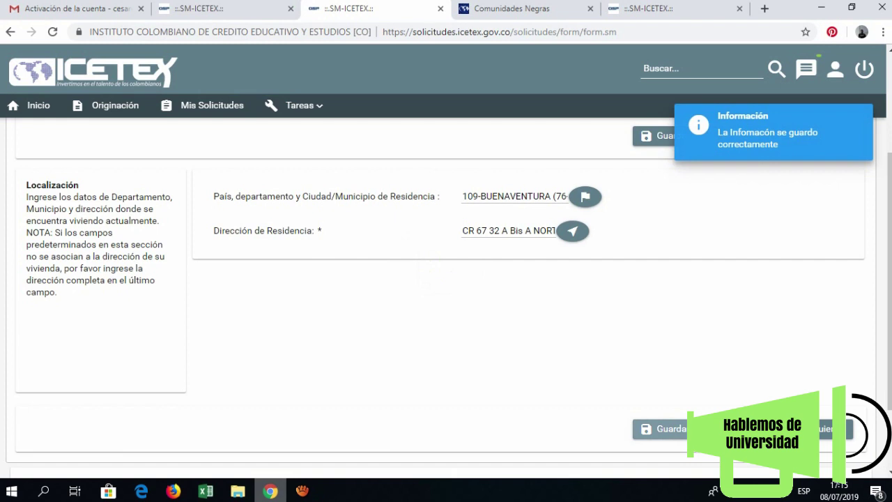
- Record Estrato 3 and Organización membership on the socioeconomic step and save
left_click(833, 428)
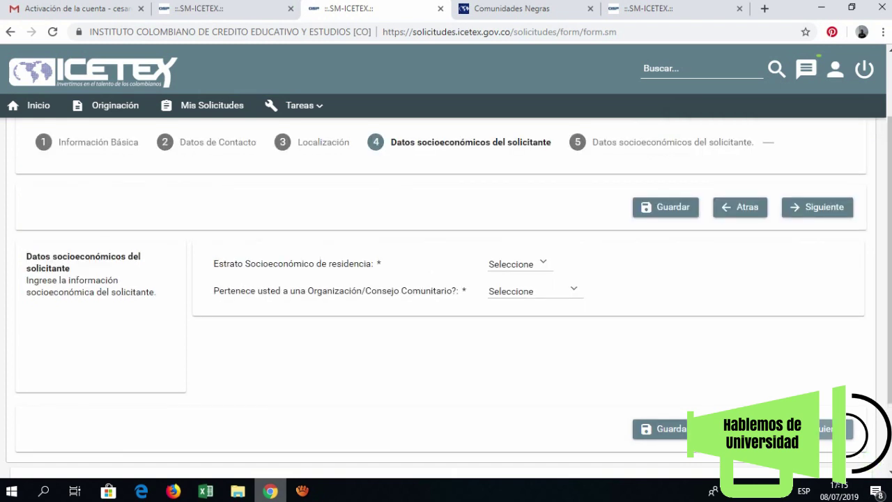
left_click(519, 264)
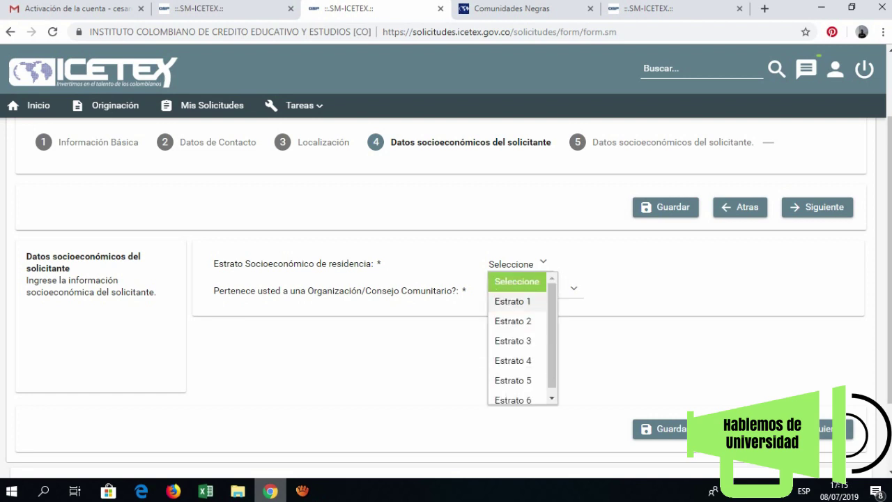
left_click(513, 340)
left_click(533, 291)
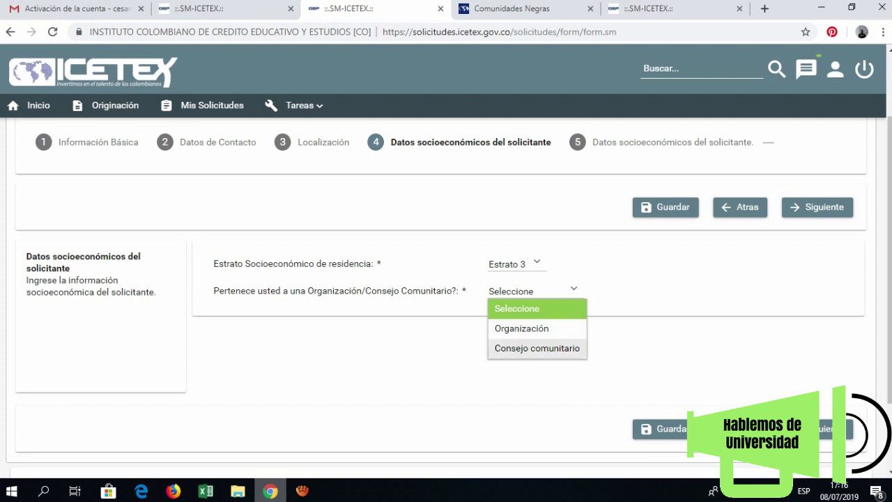
left_click(522, 328)
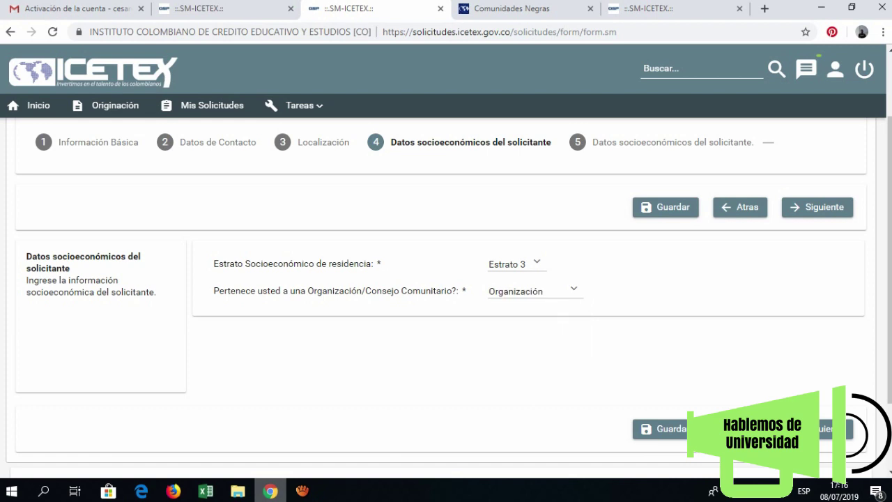
left_click(658, 428)
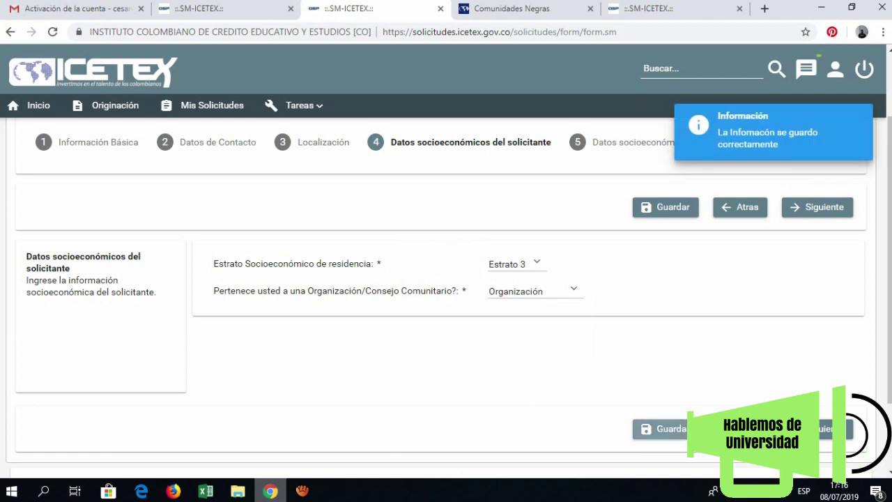
- Search 'VALE', pick the Buenaventura development and training corporation, save, and finish the applicant data
left_click(840, 429)
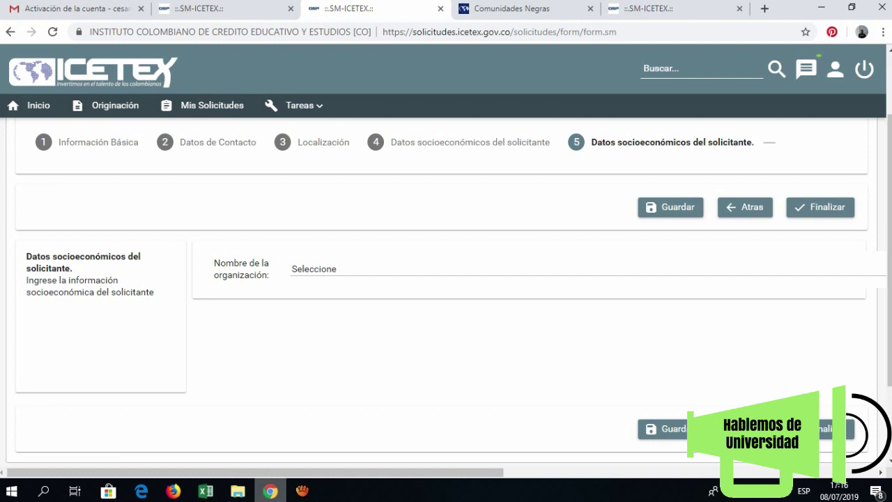
left_click(314, 269)
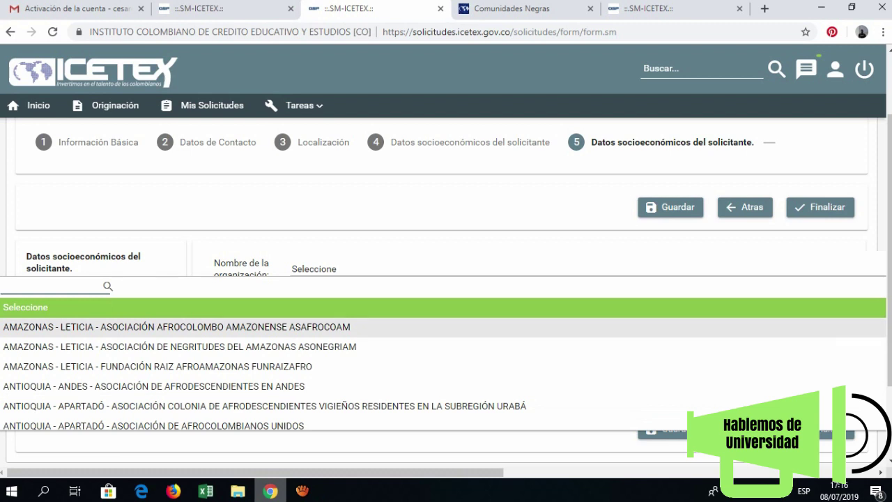
type("VALE")
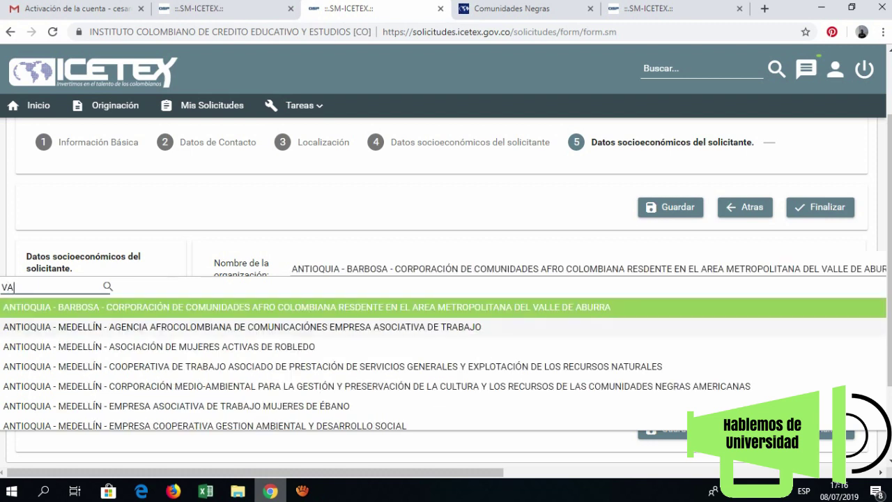
key("Down")
key("Down")
key("Down")
key("Down")
key("Down")
key("Down")
key("Down")
key("Down")
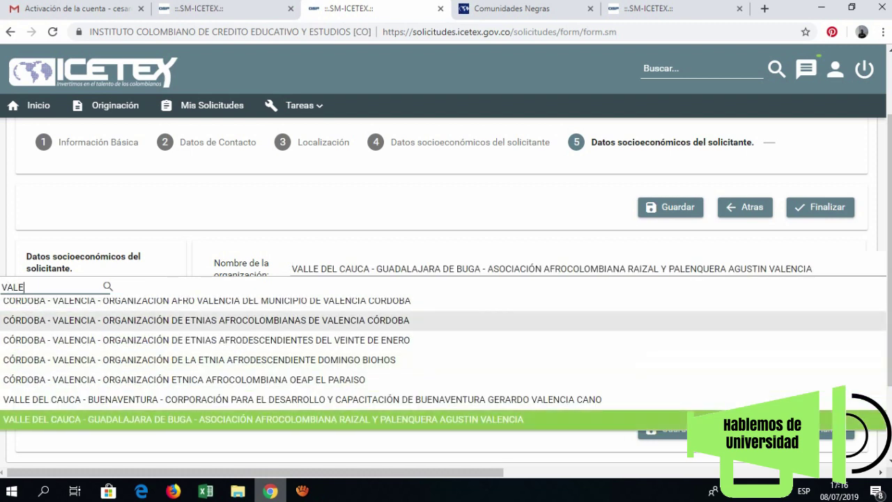
key("Up")
key("Up")
key("Up")
key("Up")
key("Up")
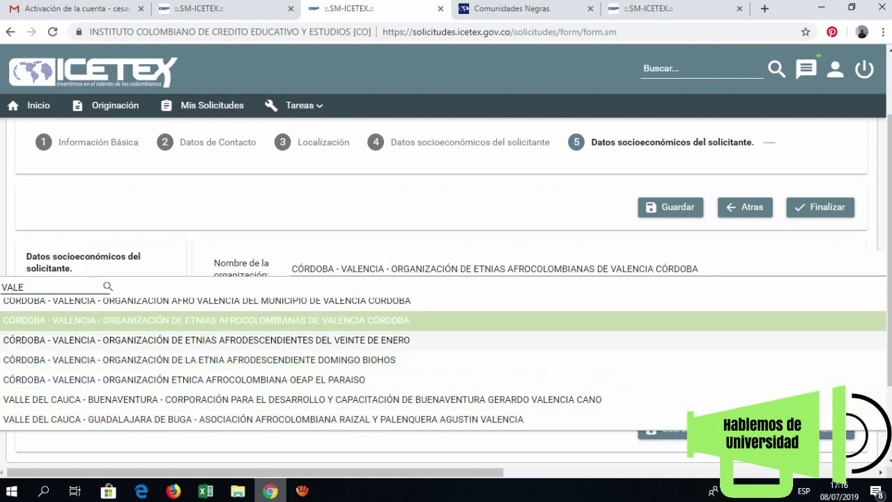
key("Down")
key("Down")
key("Down")
key("Down")
key("Down")
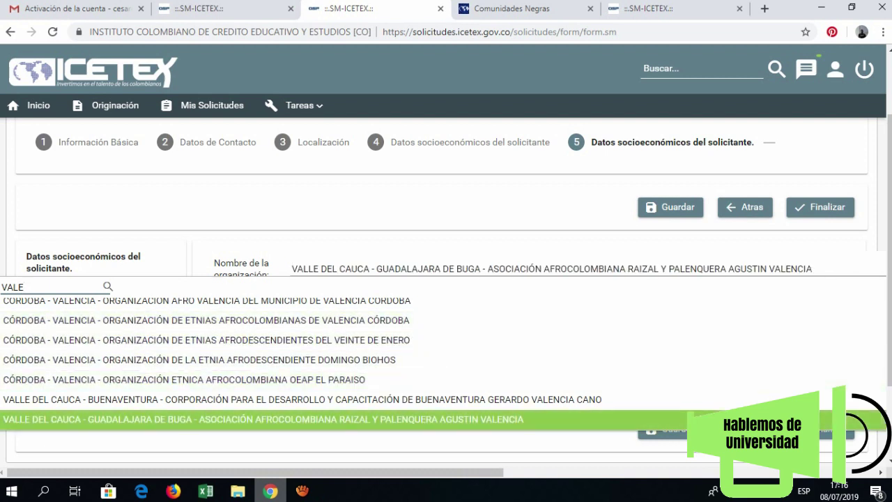
key("Up")
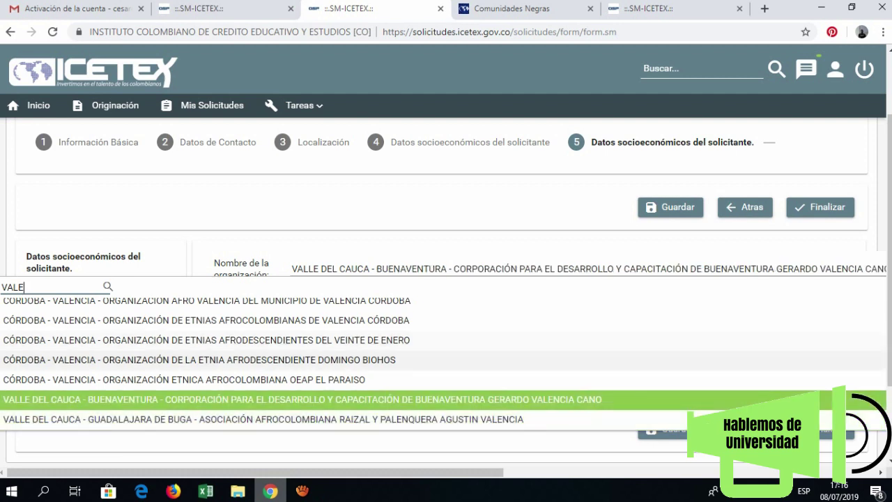
key("Return")
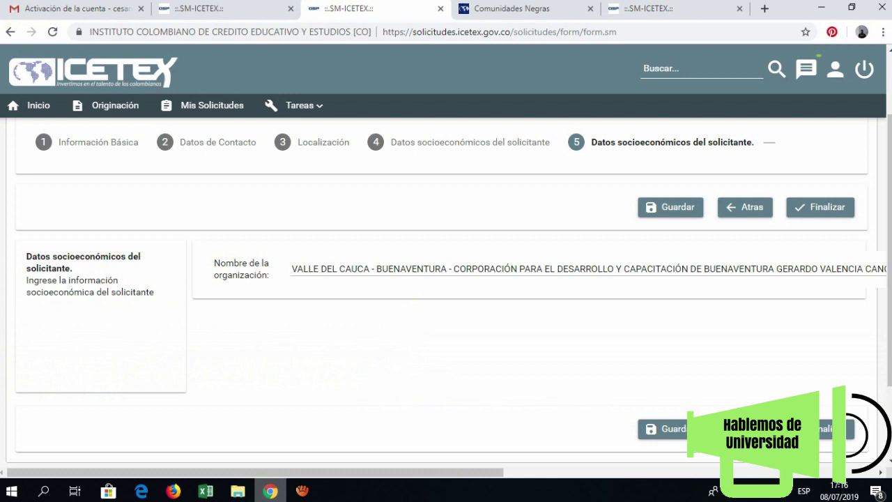
left_click(662, 428)
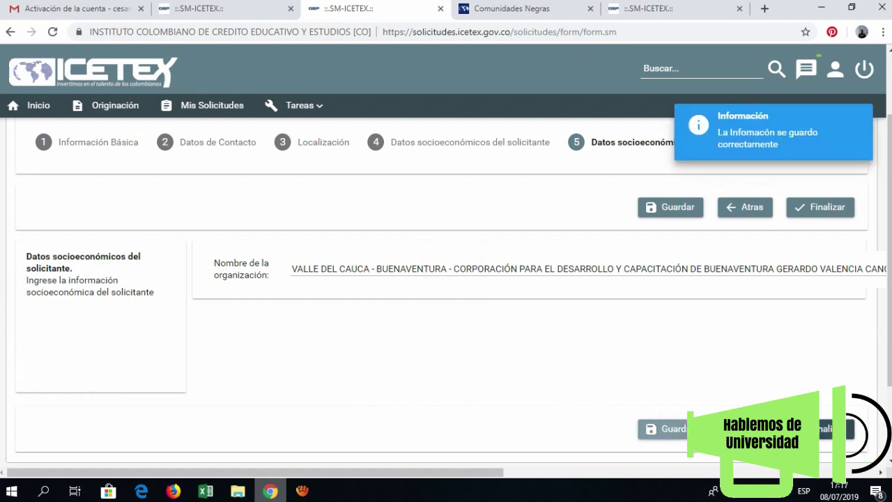
left_click(662, 428)
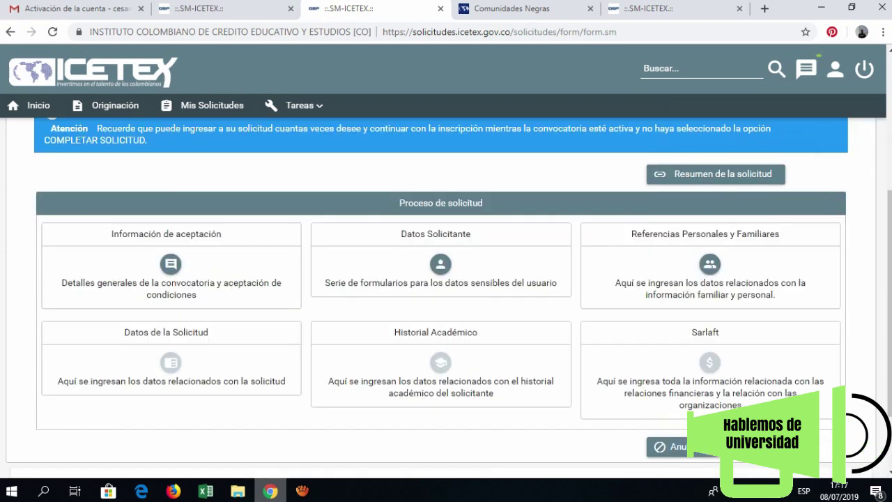
- Set the family reference's document type to Cédula
left_click(710, 264)
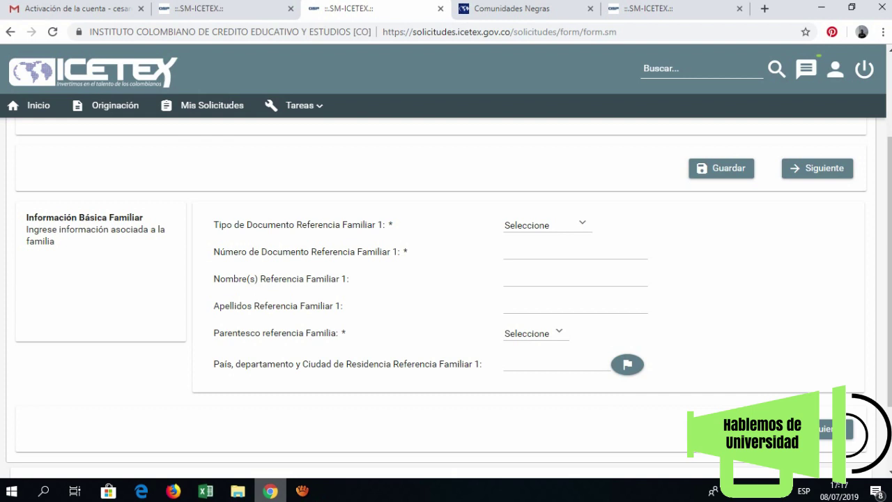
left_click(544, 224)
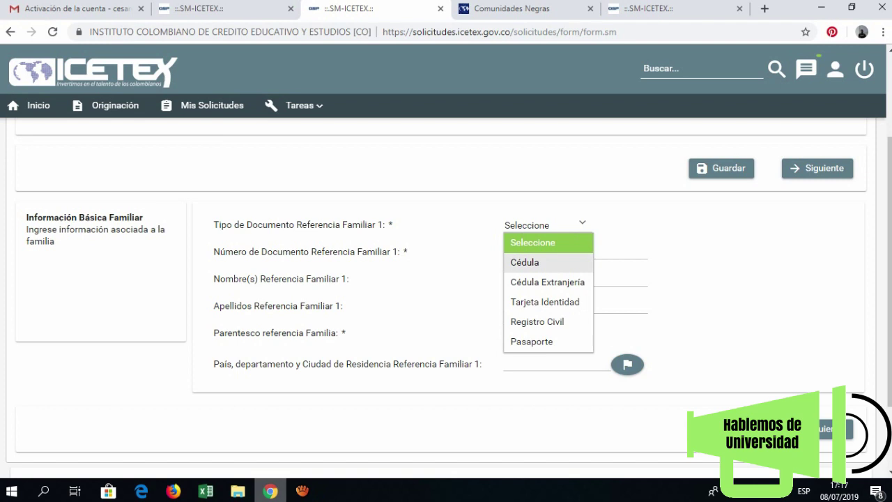
left_click(524, 262)
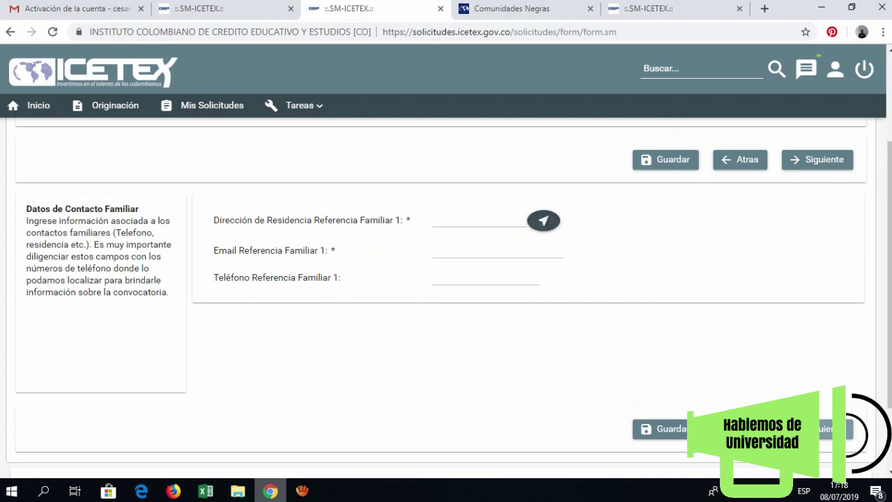
- Save the reference's prefilled address and autofilled e-mail and phone, then continue to Núcleo Familiar
left_click(543, 220)
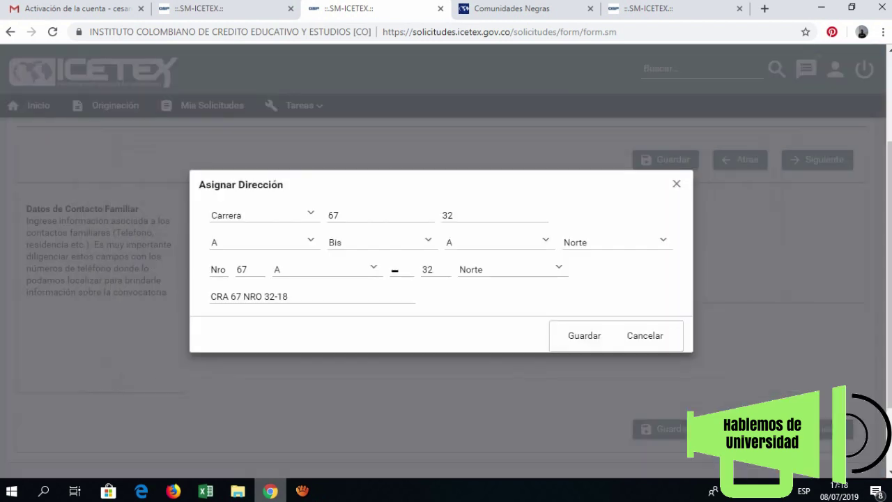
left_click(584, 335)
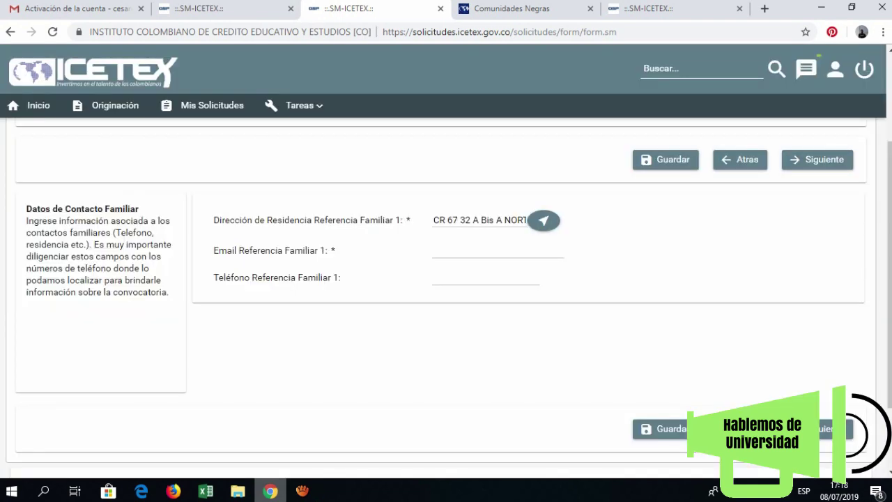
left_click(488, 251)
type("TIAN")
key("Down")
key("Return")
left_click(659, 428)
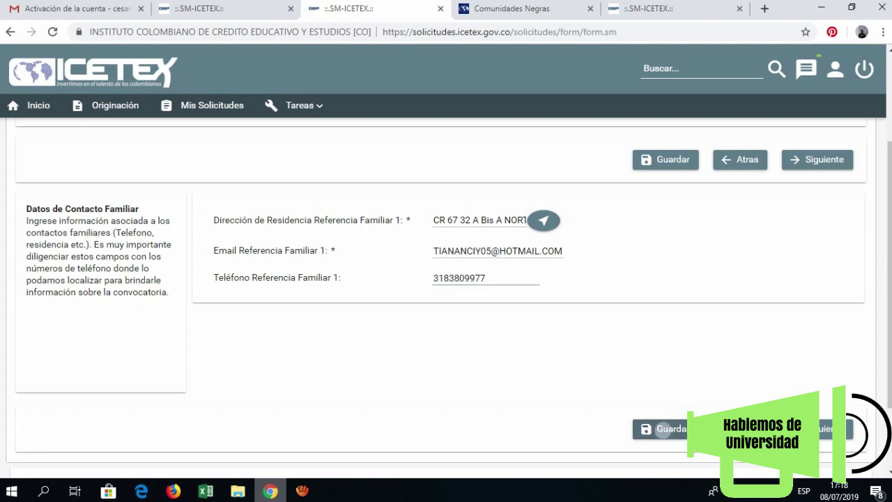
left_click(832, 428)
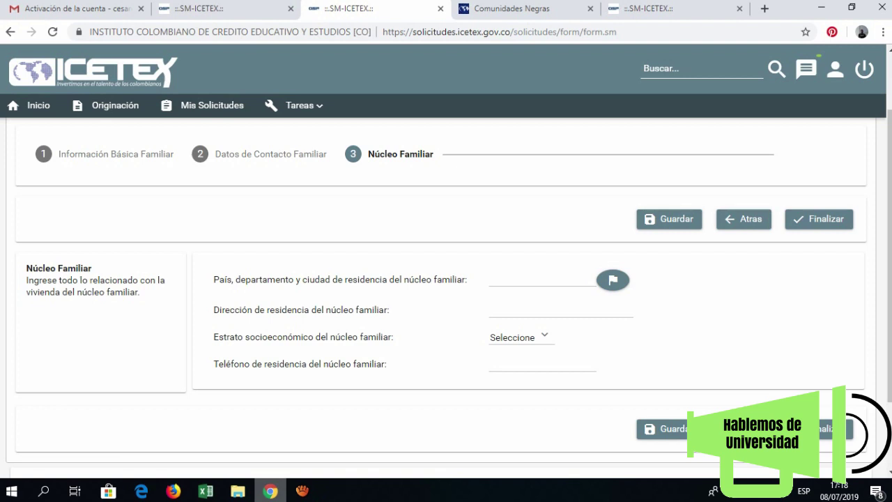
left_click(613, 279)
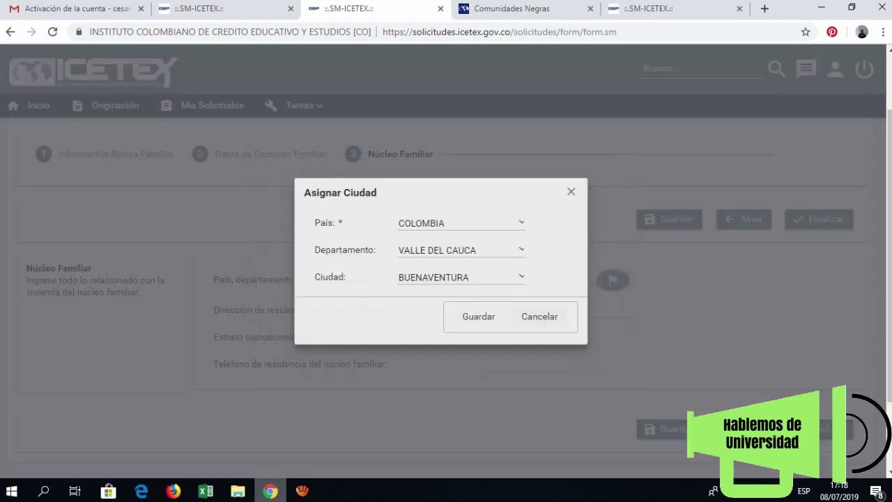
left_click(468, 321)
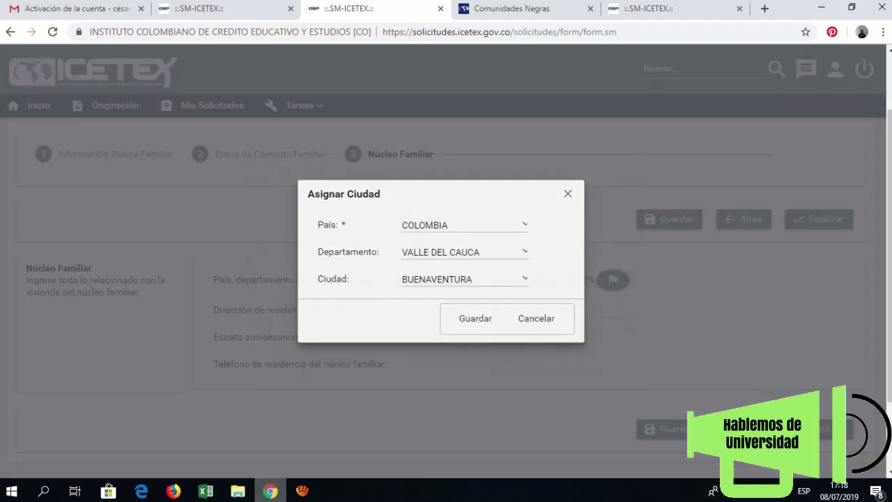
left_click(561, 310)
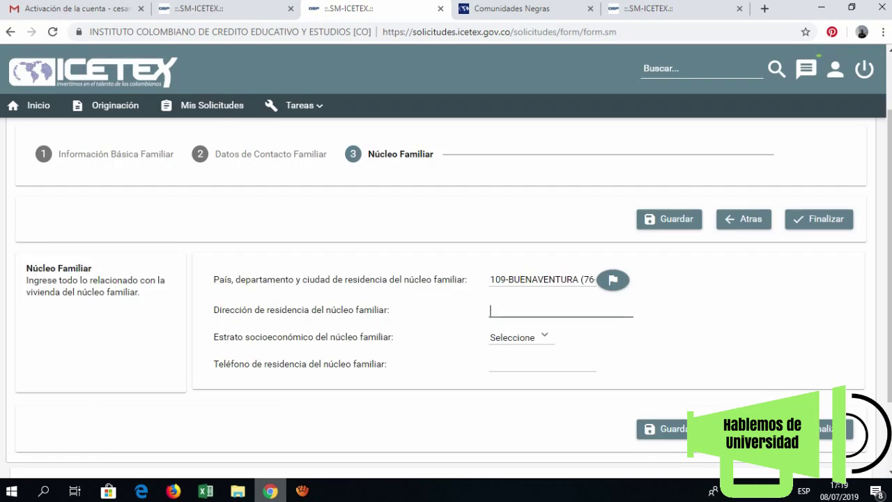
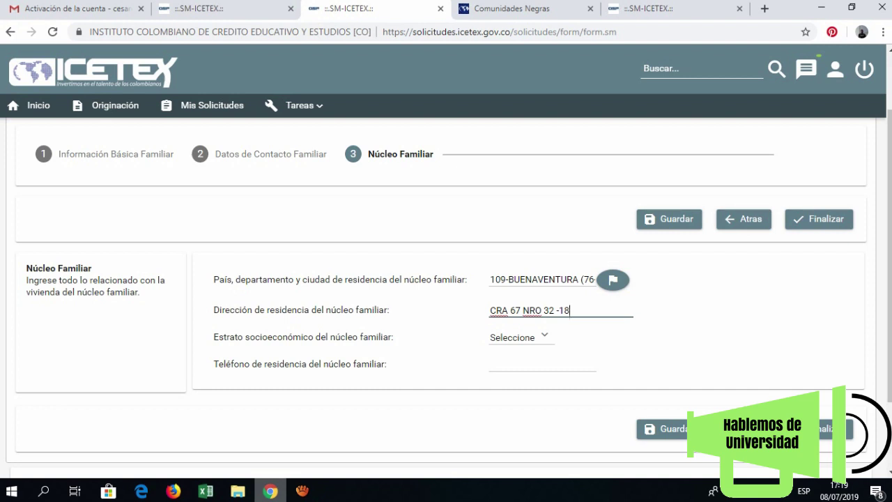
left_click(518, 336)
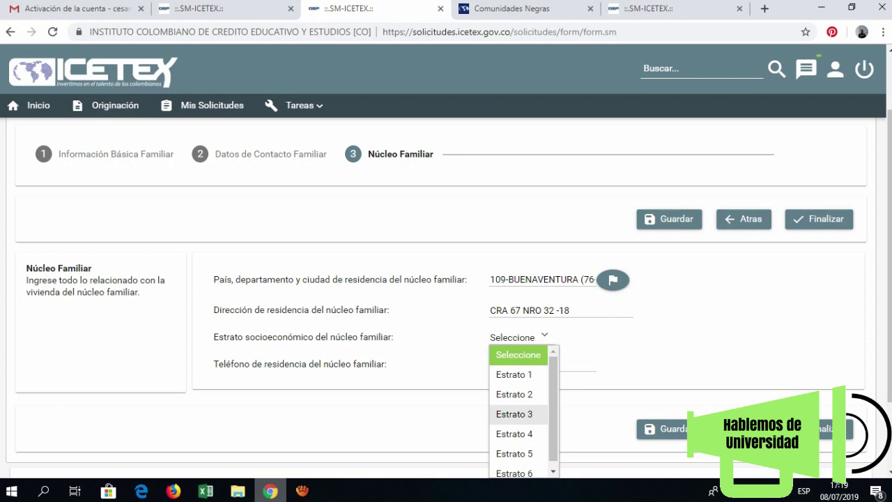
left_click(515, 414)
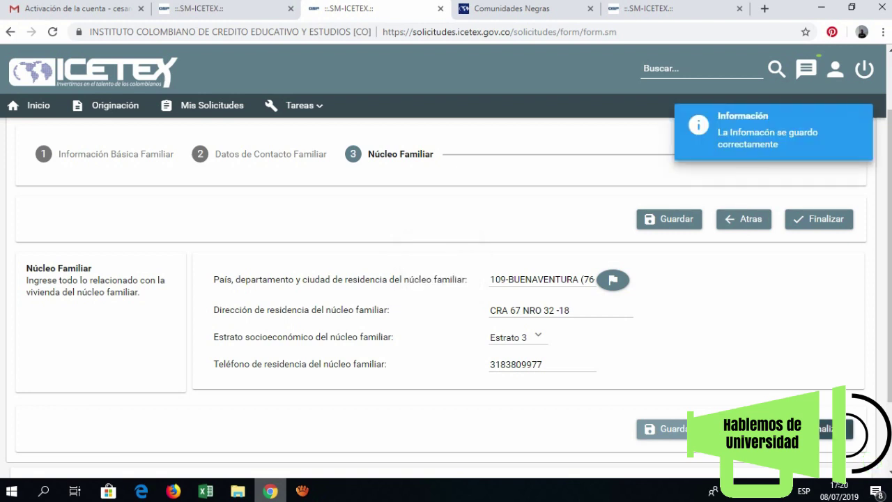
left_click(830, 428)
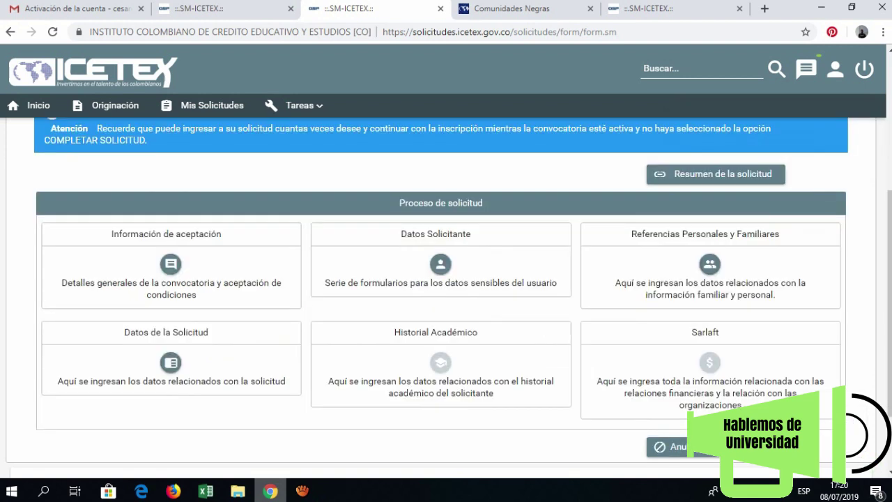
- Open the Datos de Programa Académico form and paste the state-exam SNP code into Código
left_click(171, 361)
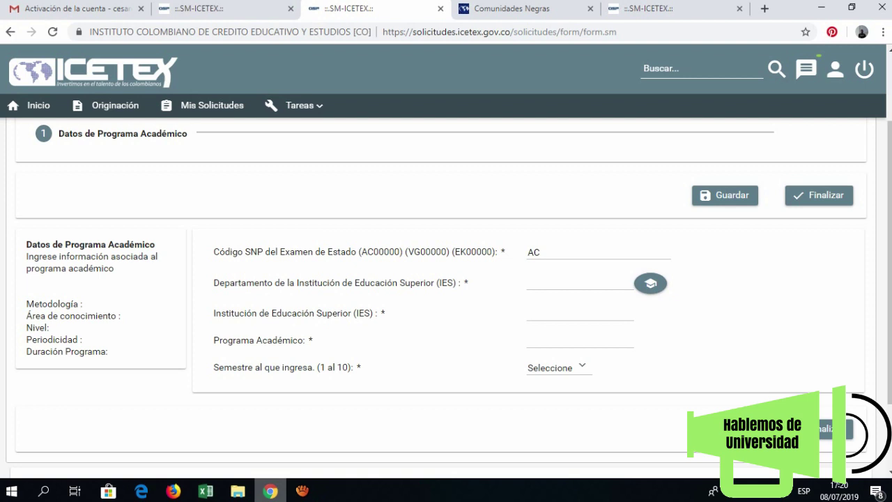
key("ctrl+v")
key("Tab")
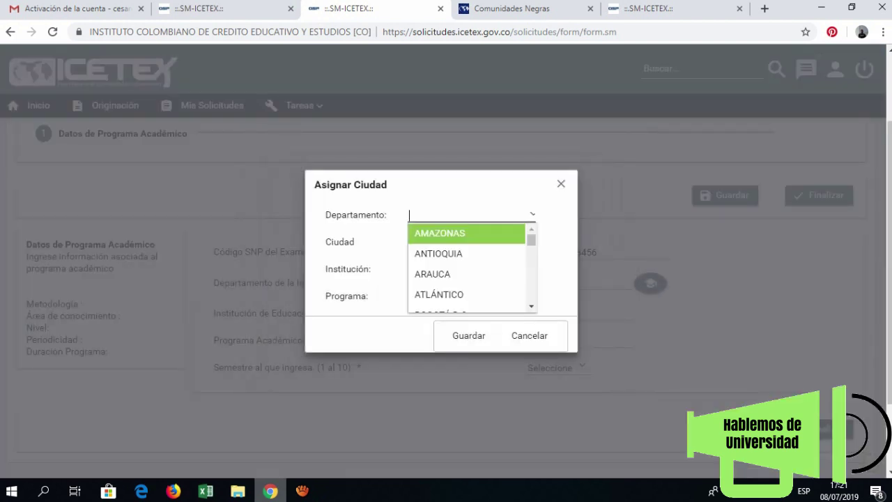
- Register ADMINISTRACION DE EMPRESAS at UNIVERSIDAD DEL VALLE, VALLE DEL CAUCA, semester 4, and finish the step
type("VALLE DEL CAUCA")
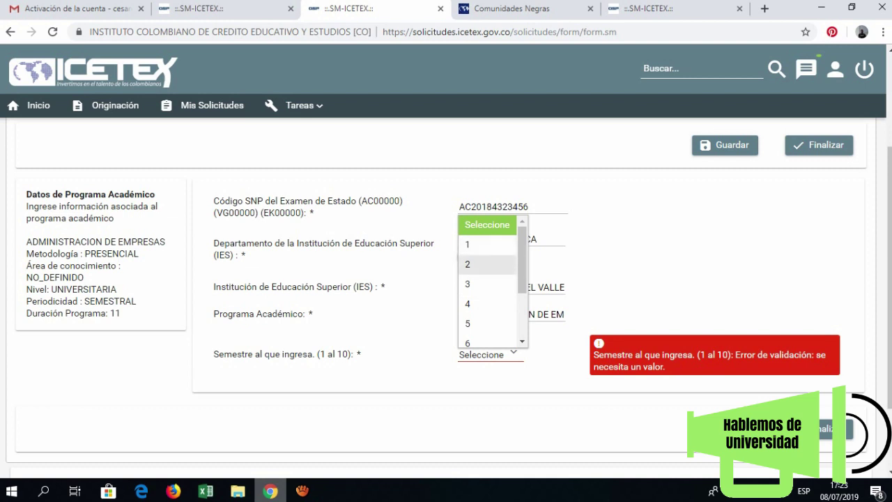
left_click(471, 246)
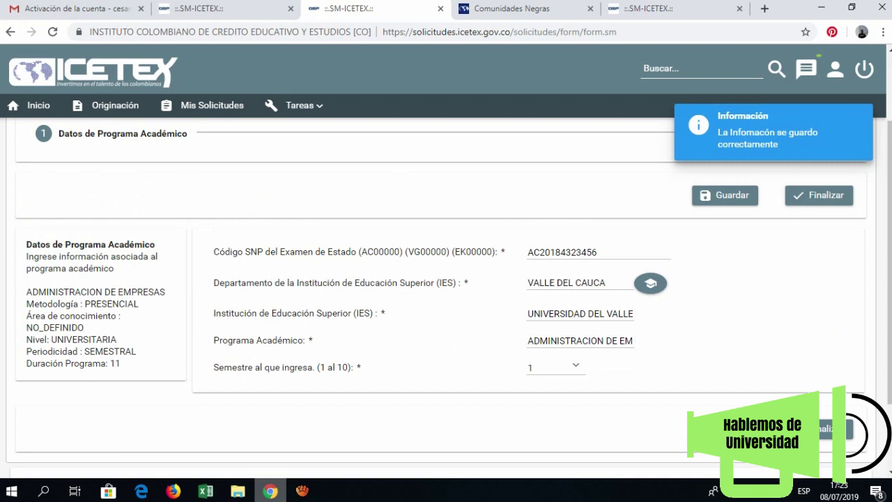
left_click(554, 367)
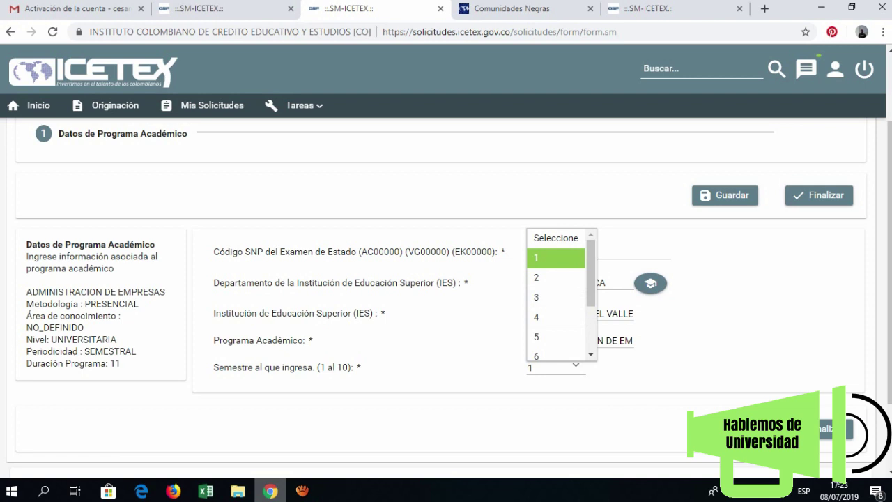
key("Return")
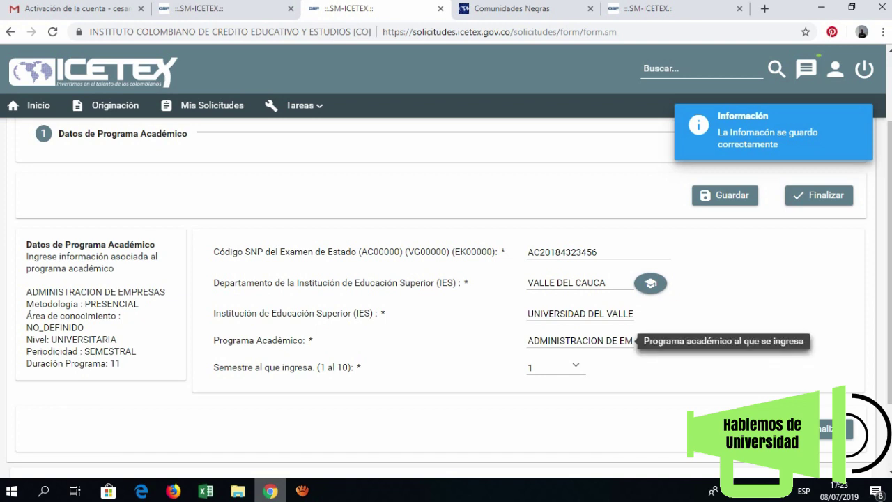
left_click(554, 367)
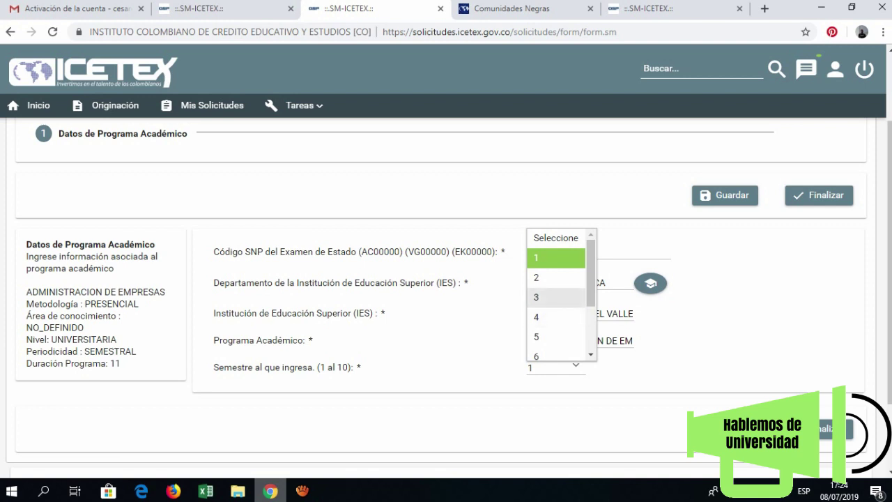
left_click(550, 317)
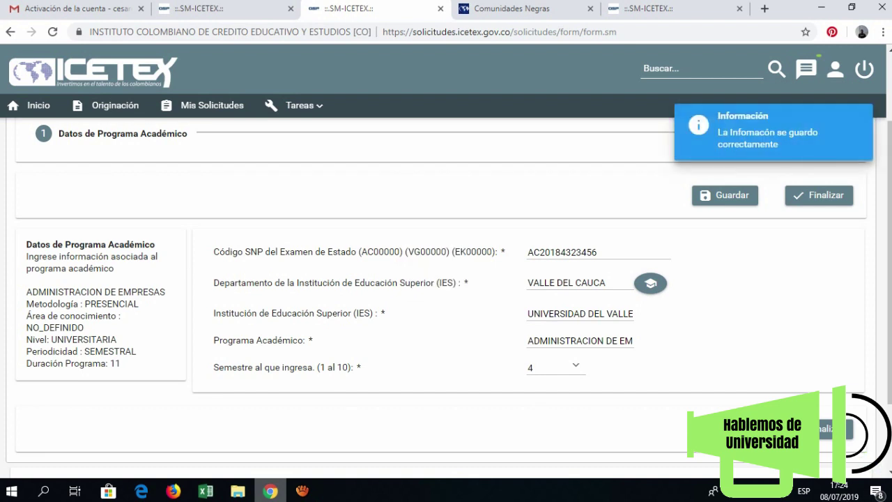
left_click(833, 430)
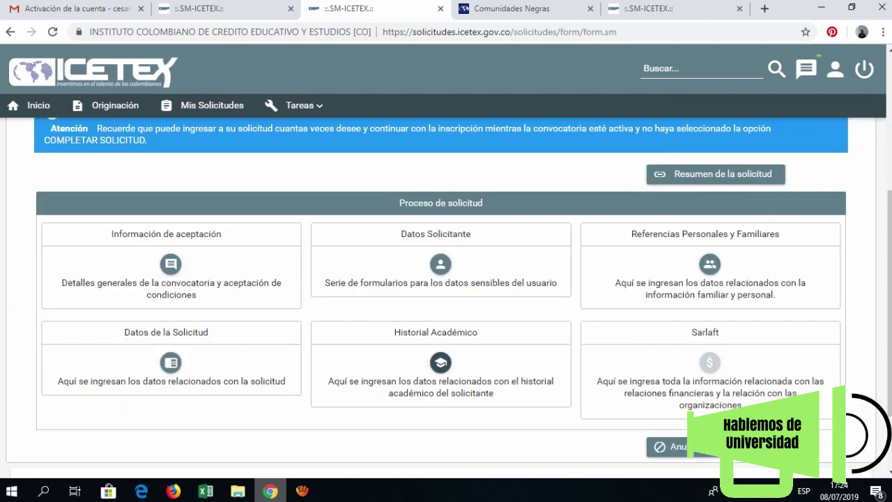
- Paste the community project title and choose the 4.0 - 4.49 grade average range
left_click(441, 361)
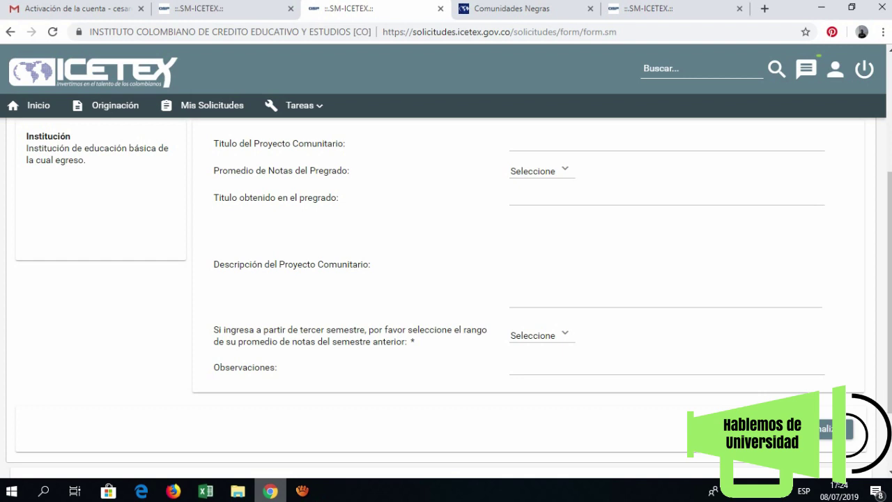
left_click(511, 143)
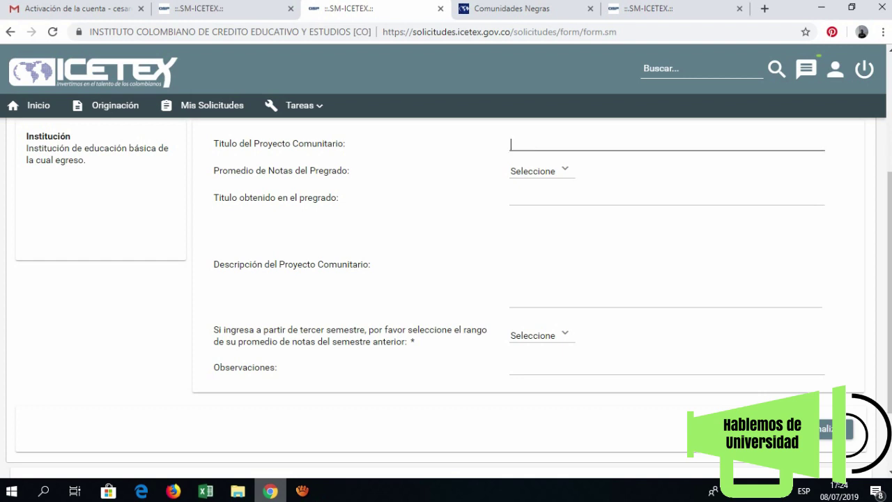
key("ctrl+v")
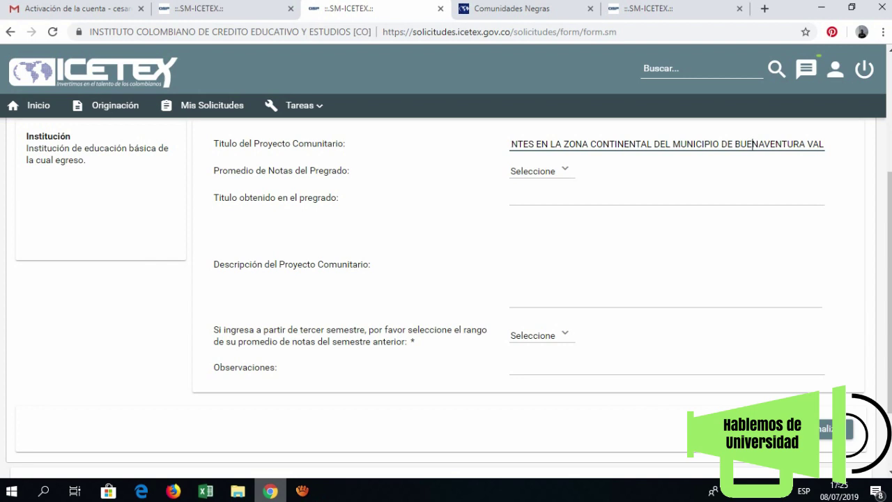
key("Tab")
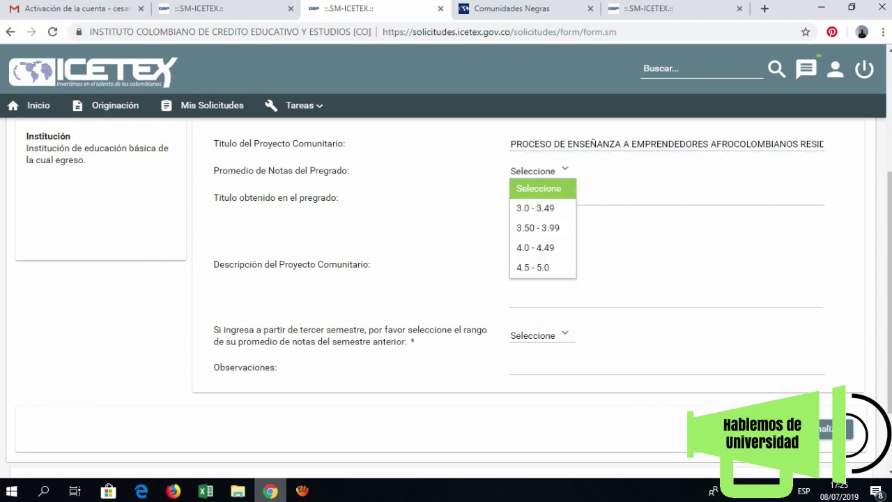
key("Down")
key("Down")
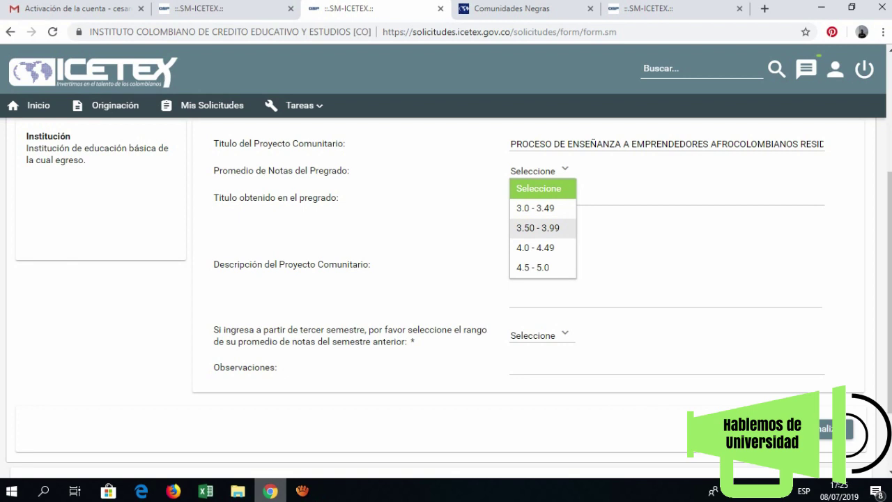
key("Up")
key("Up")
key("End")
key("Up")
key("Up")
key("Up")
key("Up")
key("Down")
key("Down")
key("Up")
key("Up")
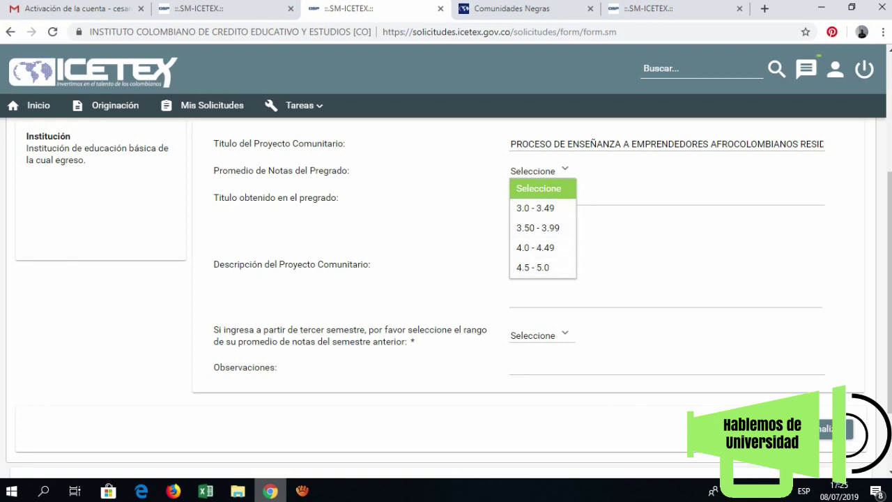
key("Down")
key("Up")
key("Down")
key("Up")
key("Down")
key("End")
key("Up")
key("Up")
key("Up")
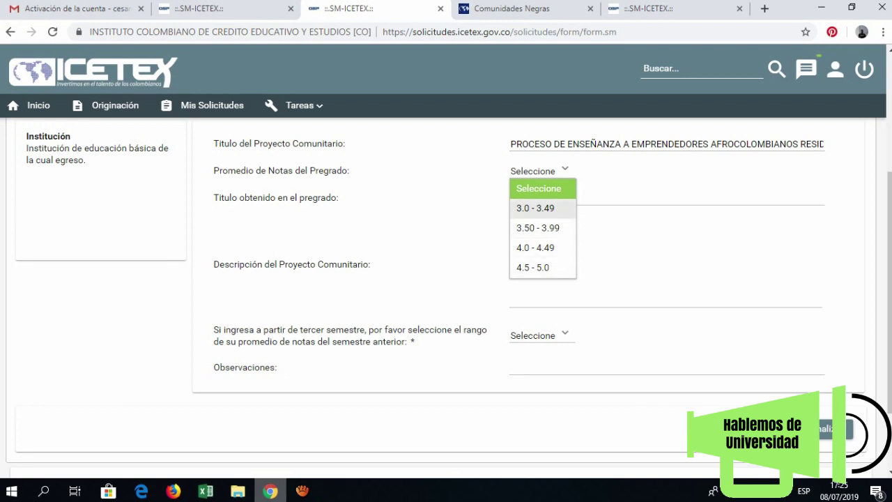
key("Down")
key("Down")
key("Down")
key("Down")
key("Down")
key("Down")
key("Down")
key("Down")
key("Down")
key("Down")
key("Down")
key("Down")
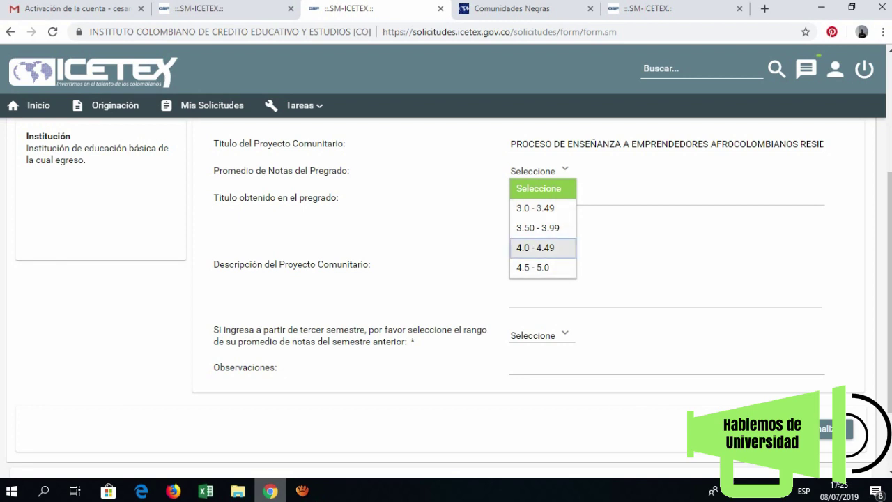
key("Return")
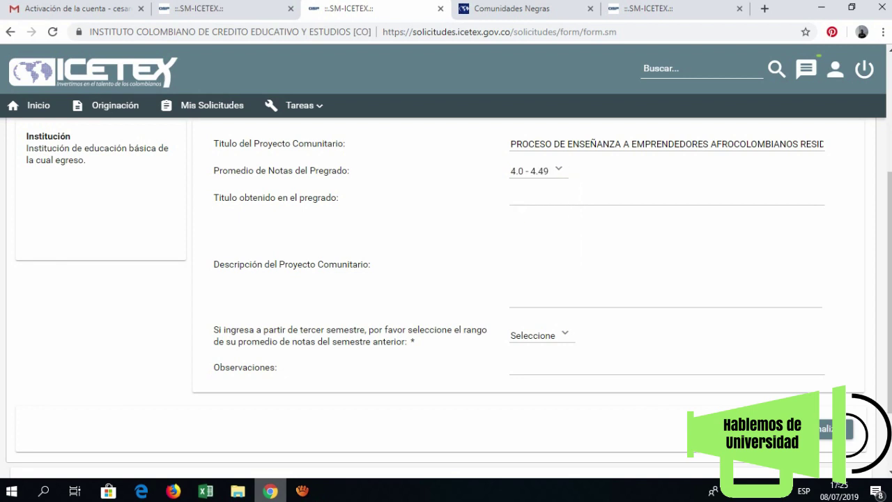
- Enter NO APLICA as the degree title and paste the project description
key("Tab")
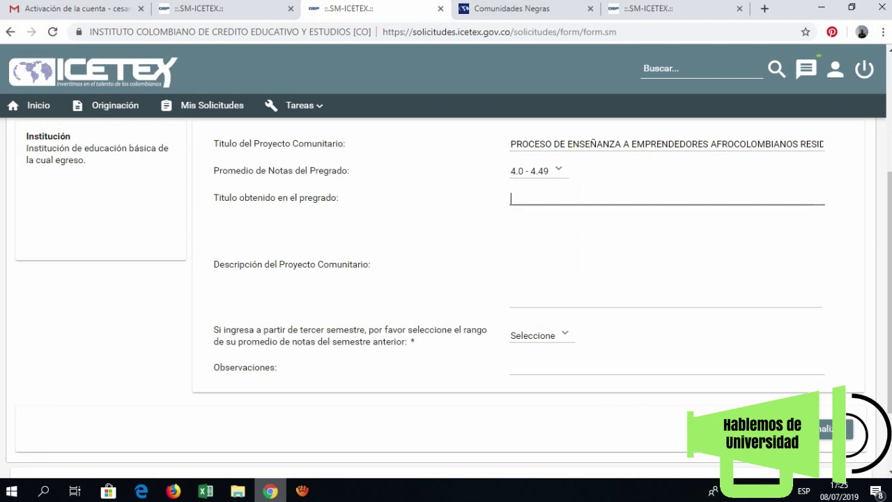
type("NO APLICA")
left_click(511, 225)
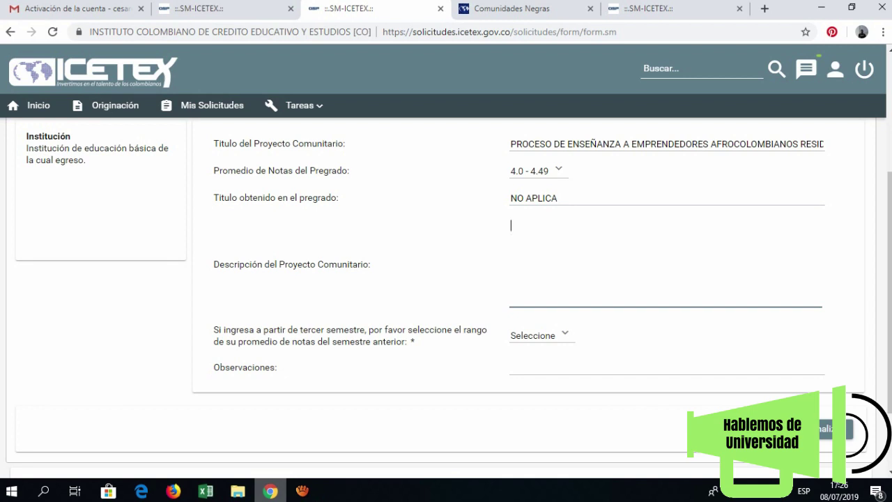
type("EL")
type("EMPRENDIMIETO EMPRESARIAL EN LOS ULTIMOS TIEMPOS CONSTITUYE UNA D ELAS HERRAMIENTAS DE DINAMISMO ECONOMICO MAS IMPORTANTE PARA EL IMPULSO DE LAS ECONOMIAS LOCALES. ES IMPORTANTE ESTABLECER PAUTAS Y ESTRATEGIAS PERTINENTES AL DESARROLLO ECONOMICO Y SOCIAL A PARTIR DE  LAS NUEVAS TENDENCIAS ECONOMICAS.")
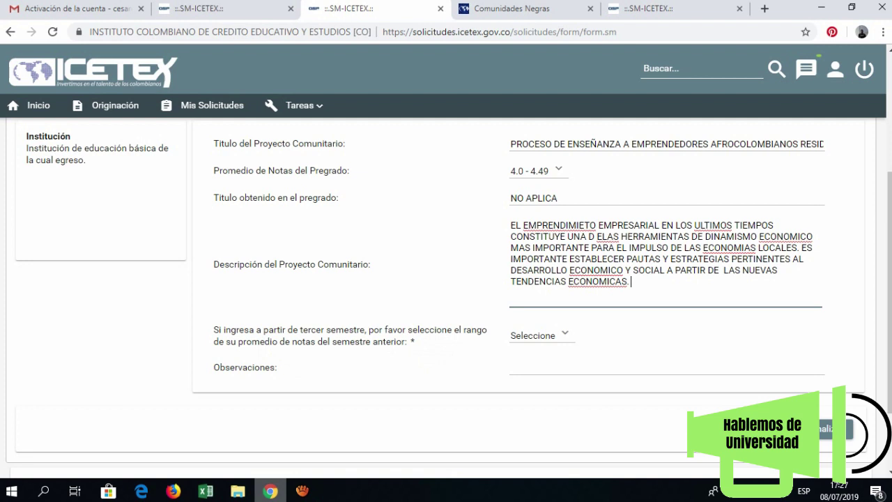
- Choose 4.00 - 4.49 as the previous-semester average and save the form
key("Tab")
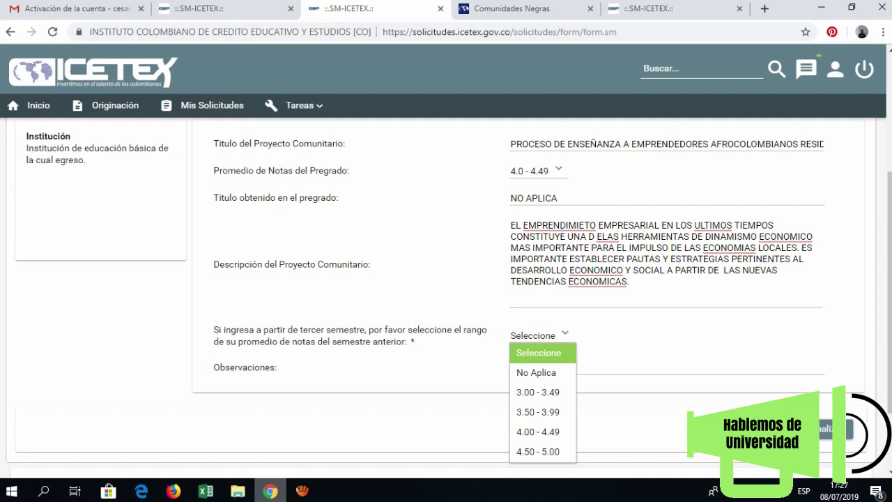
key("Down")
key("Down")
key("Down")
key("Down")
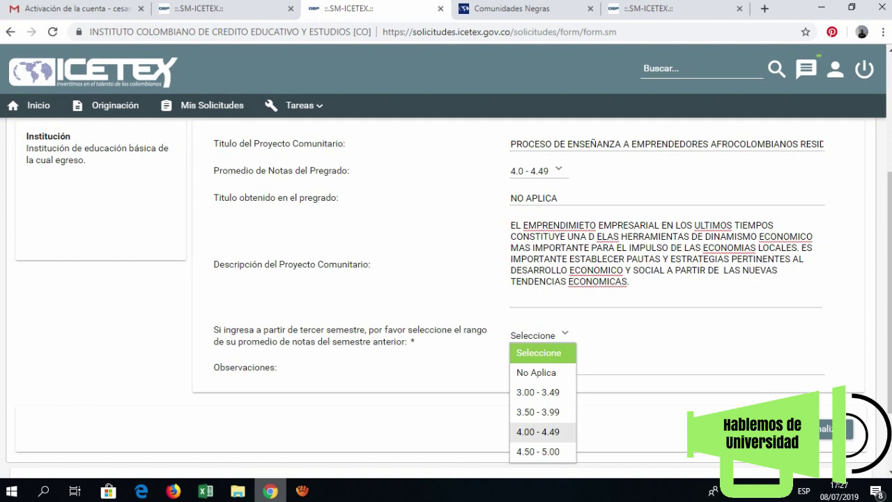
key("Return")
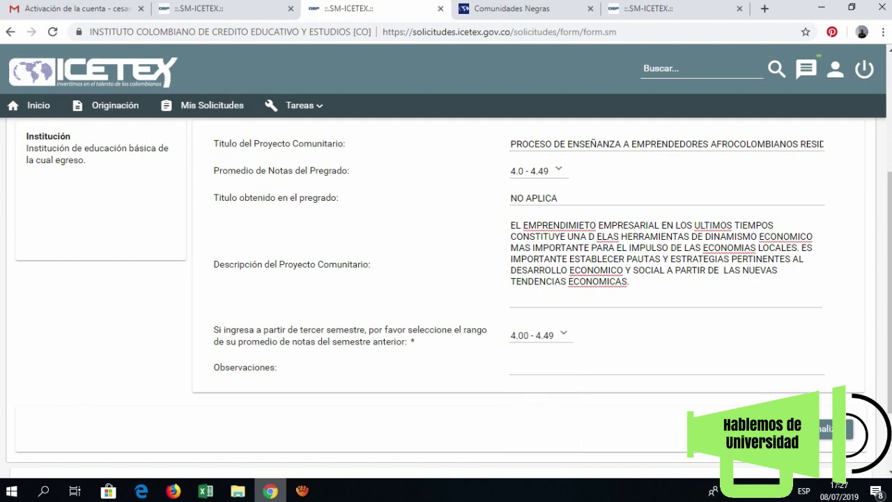
left_click(666, 367)
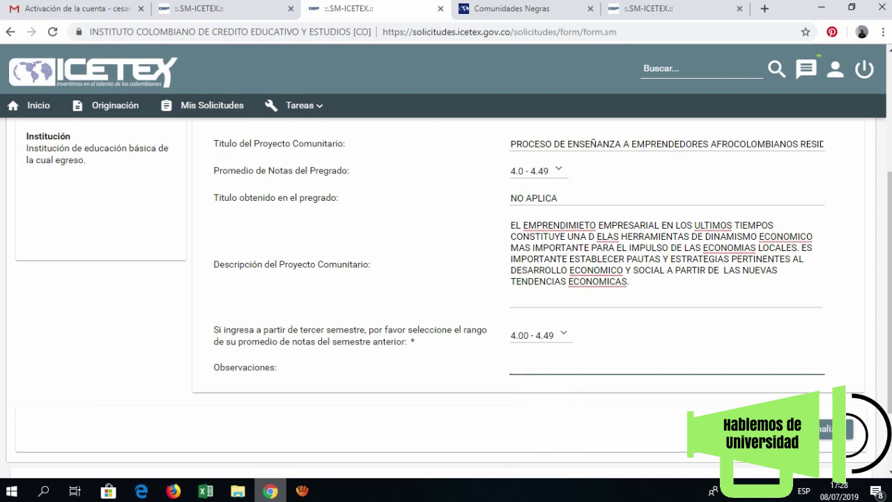
key("Tab")
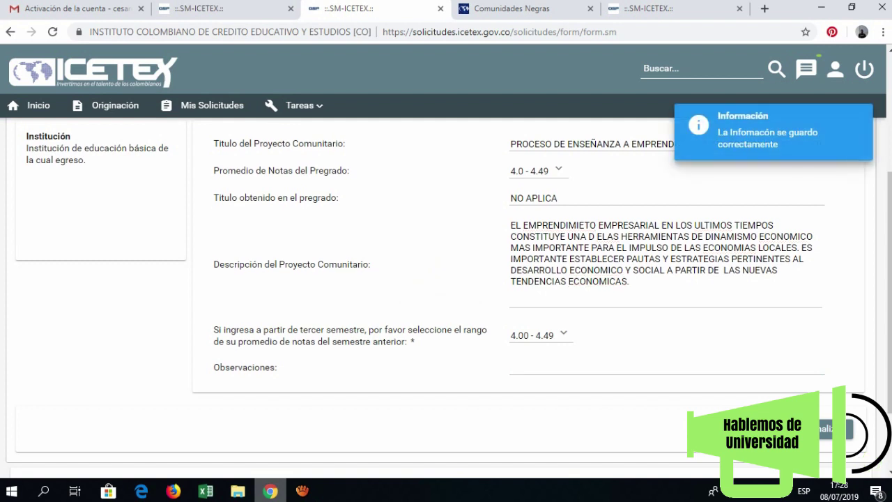
key("Return")
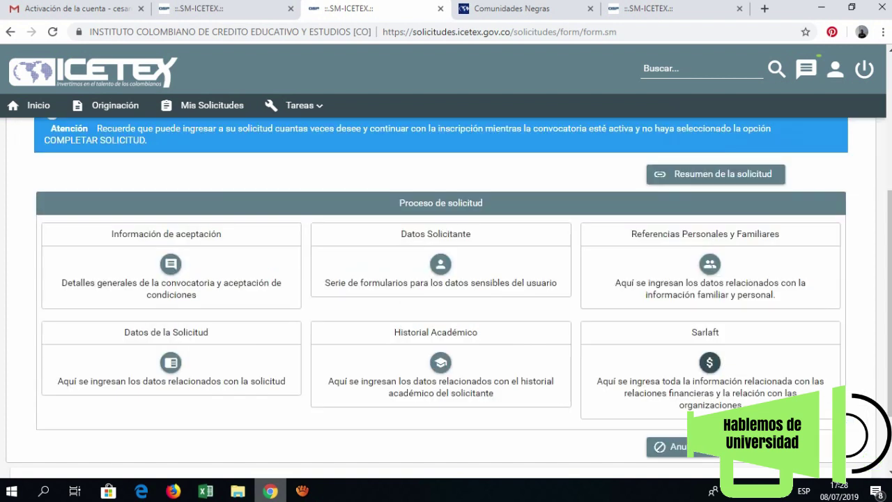
- Answer NO to all four politically-exposed-person questions in the Sarlaft section
left_click(440, 265)
left_click_drag(380, 368, 213, 367)
left_click(214, 367)
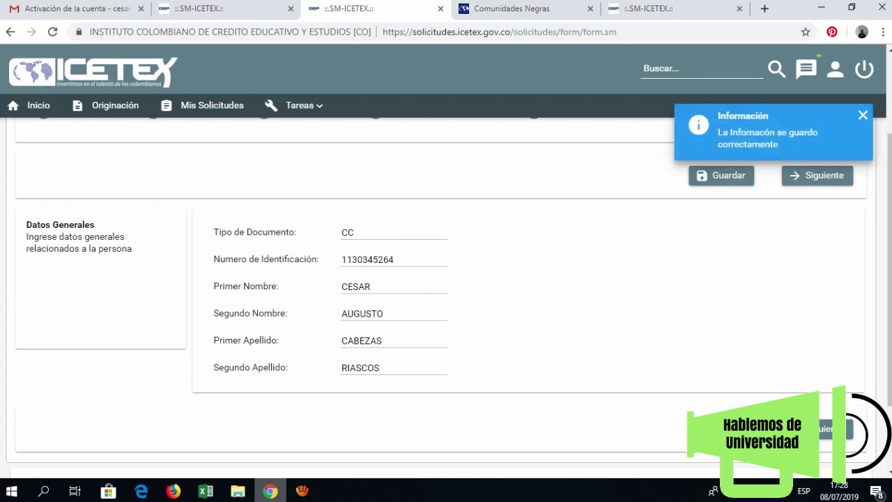
left_click(829, 429)
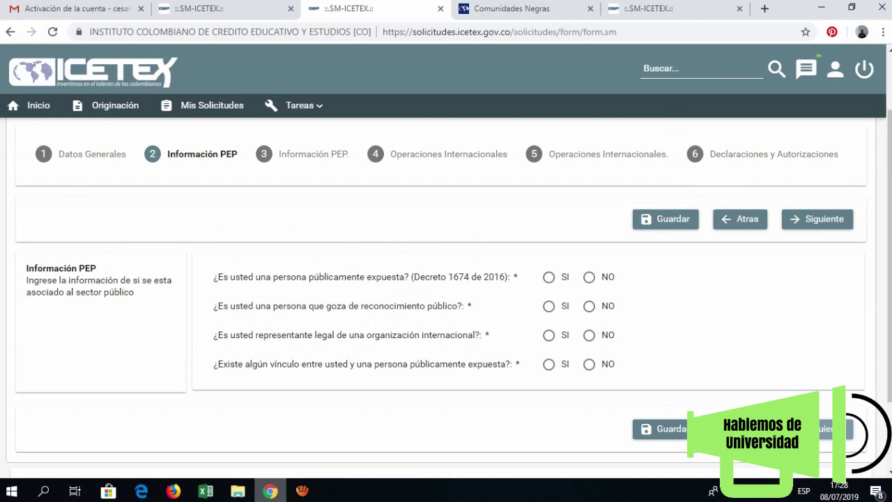
left_click(589, 277)
left_click(589, 306)
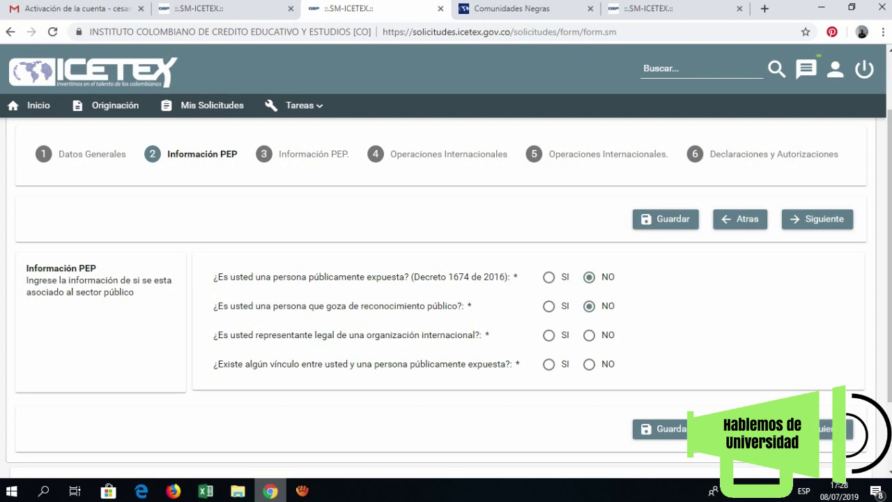
left_click(589, 335)
left_click(589, 364)
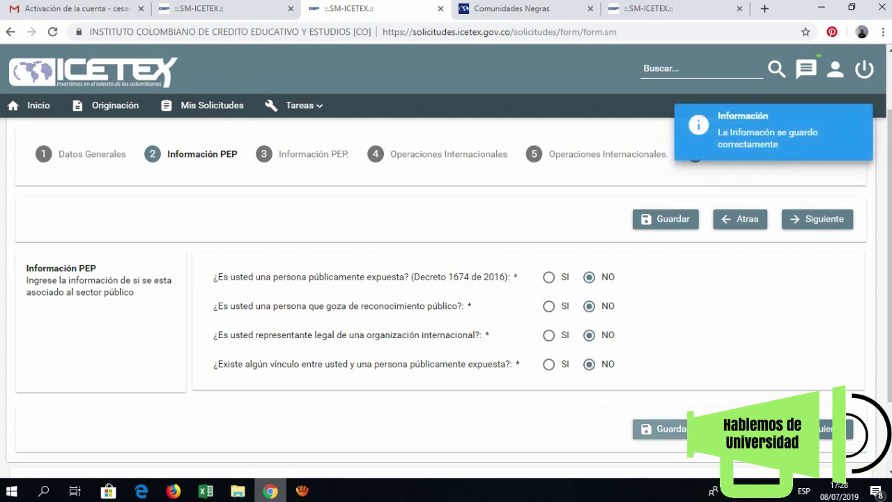
left_click(826, 429)
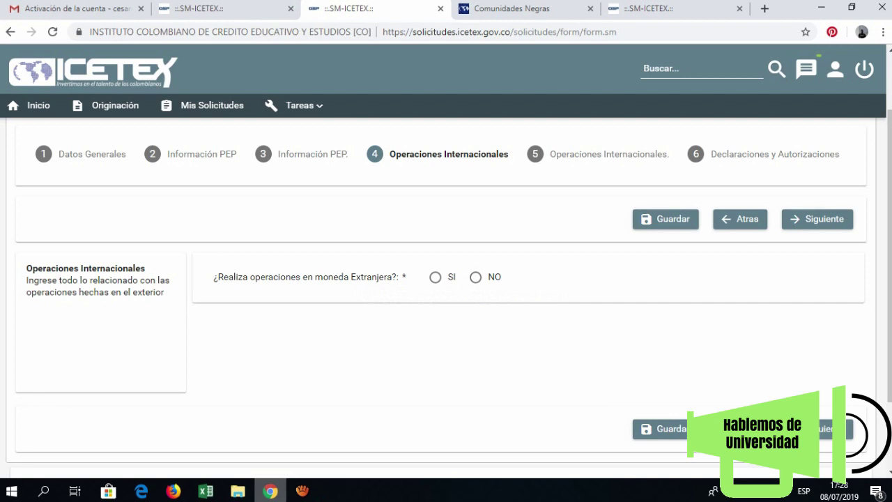
- Answer NO to foreign-currency operations, authorize personal data processing, and finalize Sarlaft
left_click(475, 277)
left_click(826, 429)
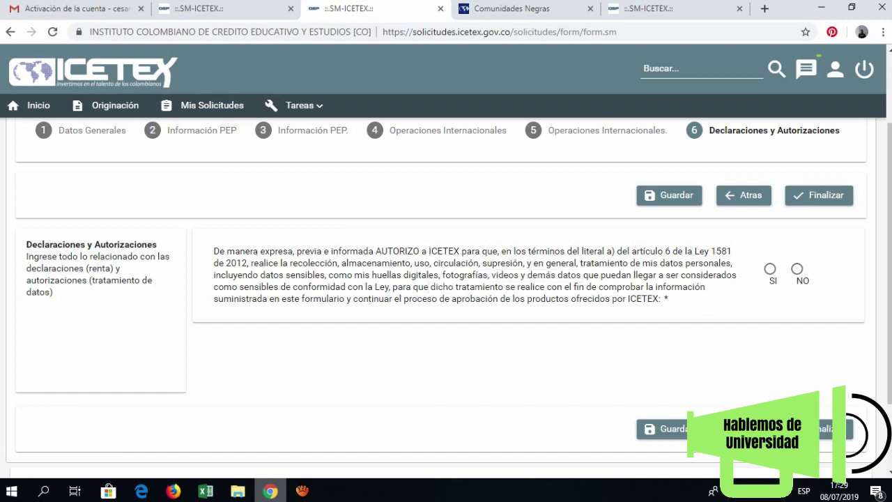
left_click(769, 268)
left_click(826, 429)
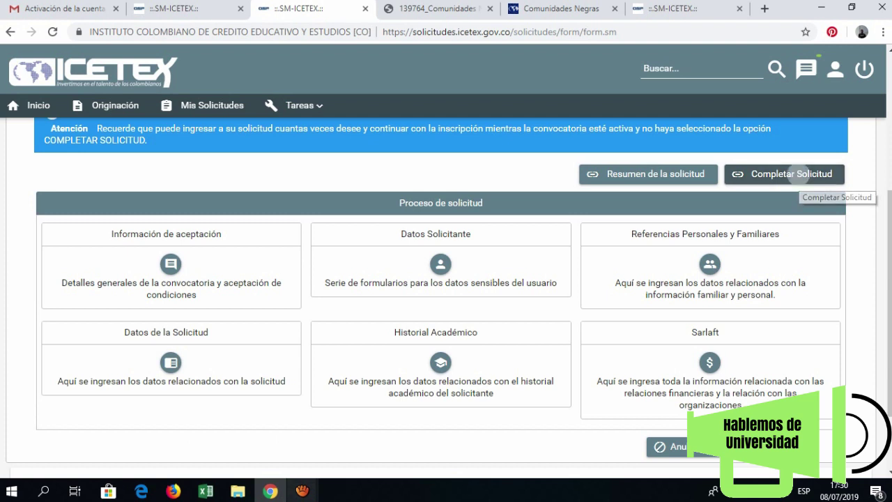
left_click(801, 178)
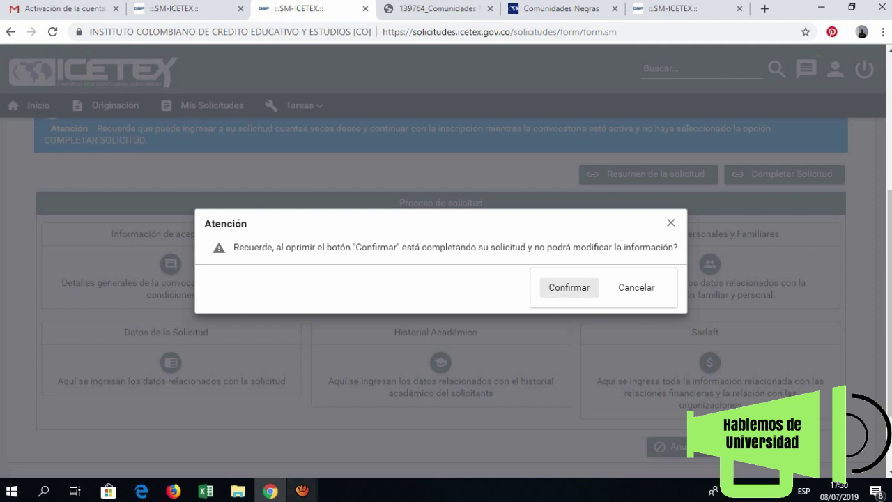
left_click(562, 289)
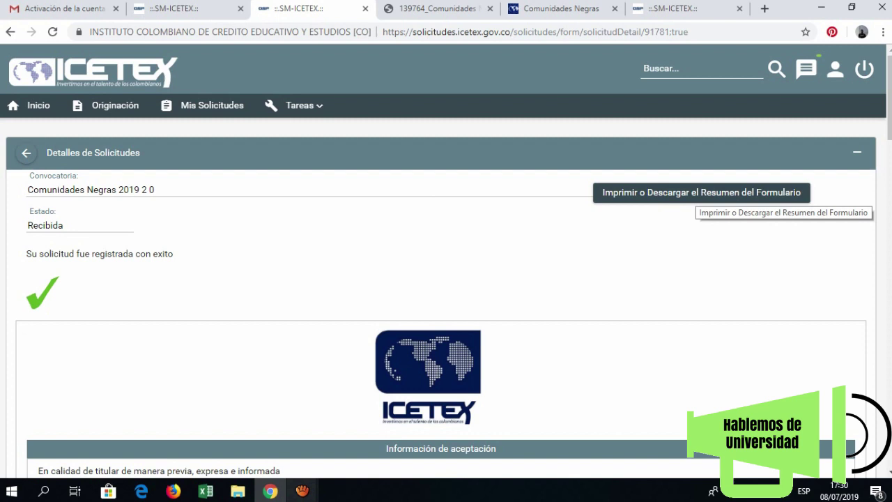
left_click(694, 192)
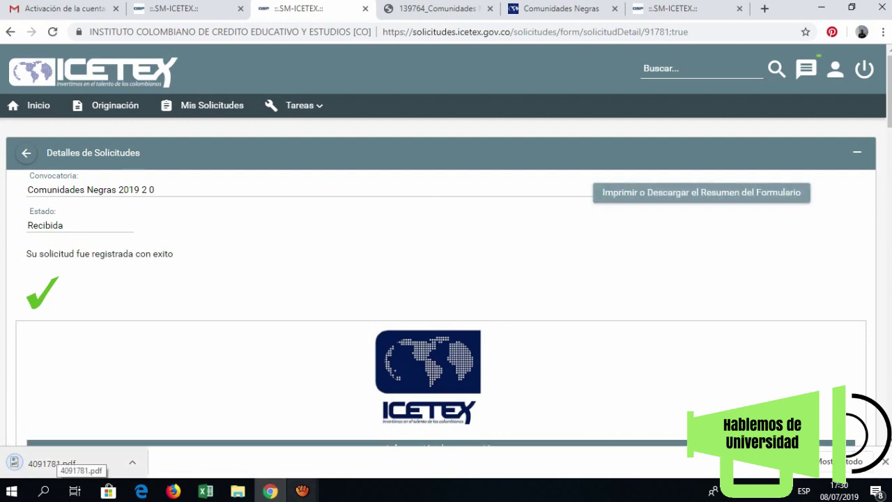
left_click(56, 463)
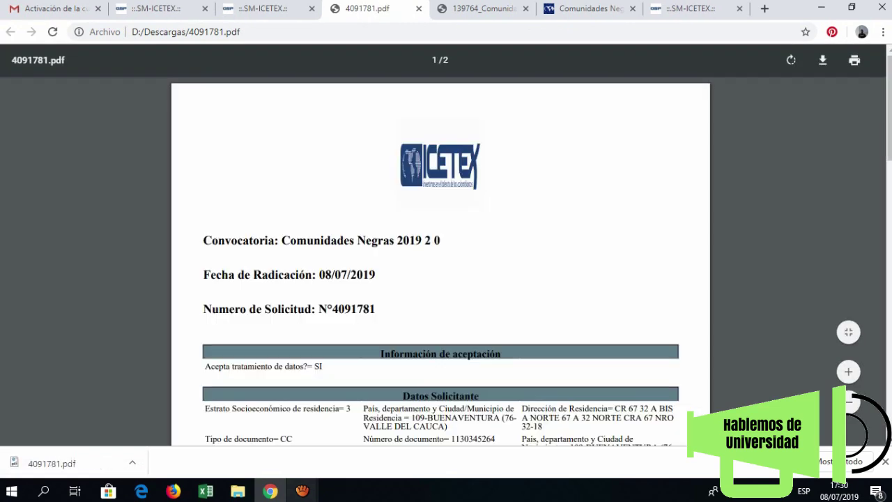
- Start a new Gmail message, then return to the ICETEX portal tab
left_click(59, 10)
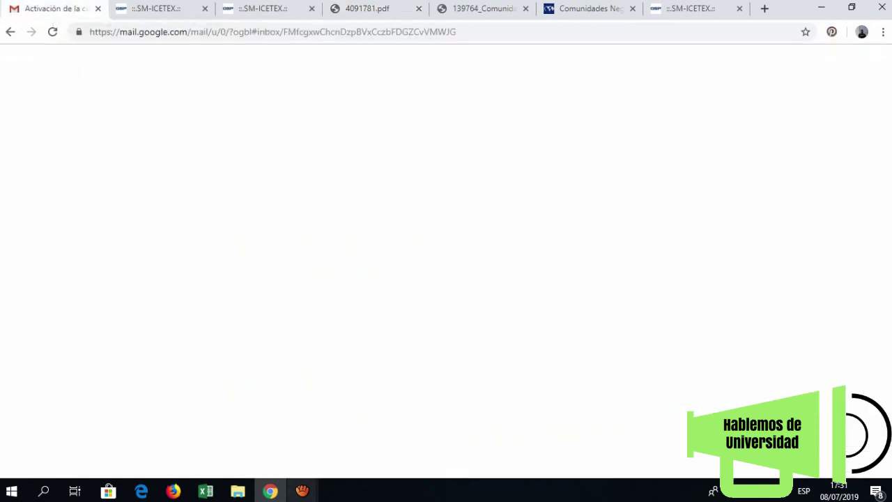
left_click(49, 113)
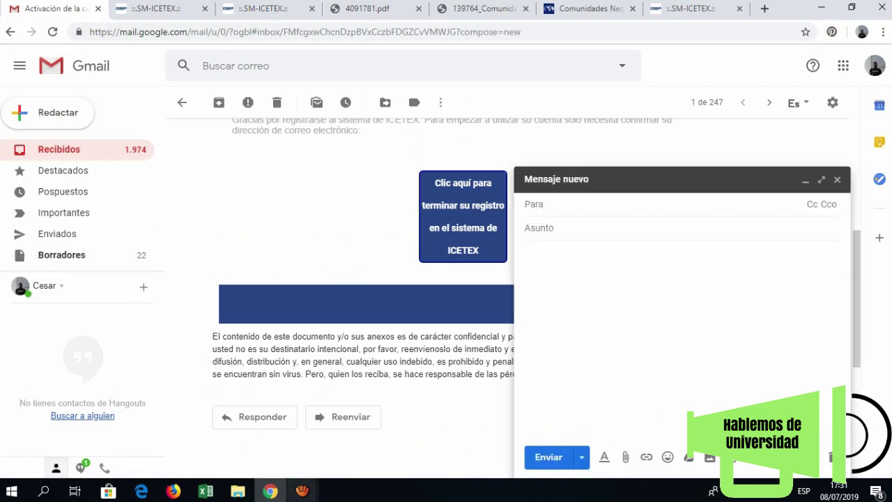
key("ctrl+3")
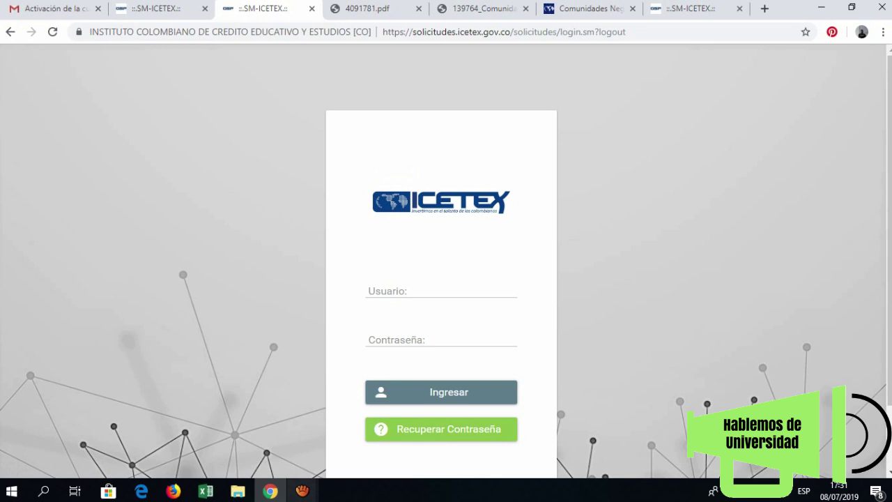